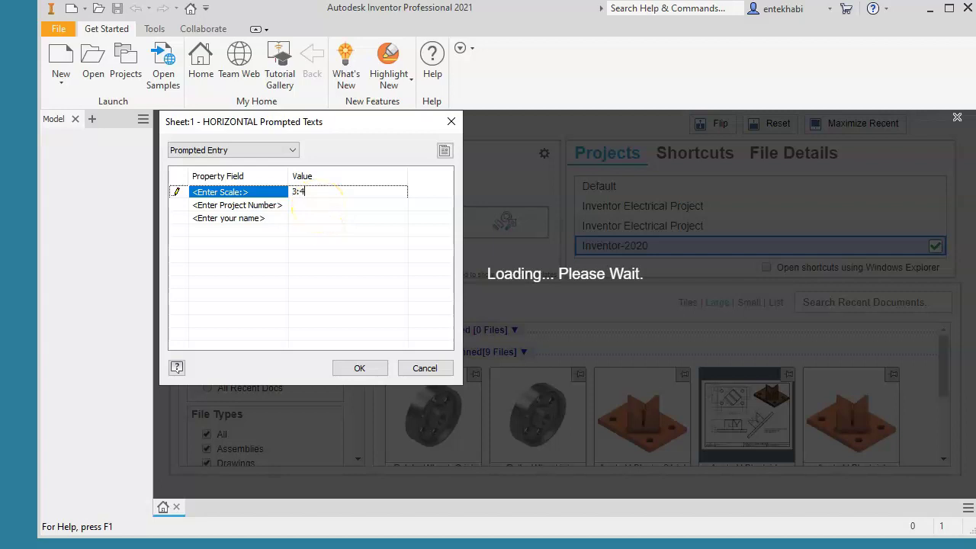
# - Fill in the title block prompts with project number 12.1 and the drafter's name, and accept them
pyautogui.click(305, 206)
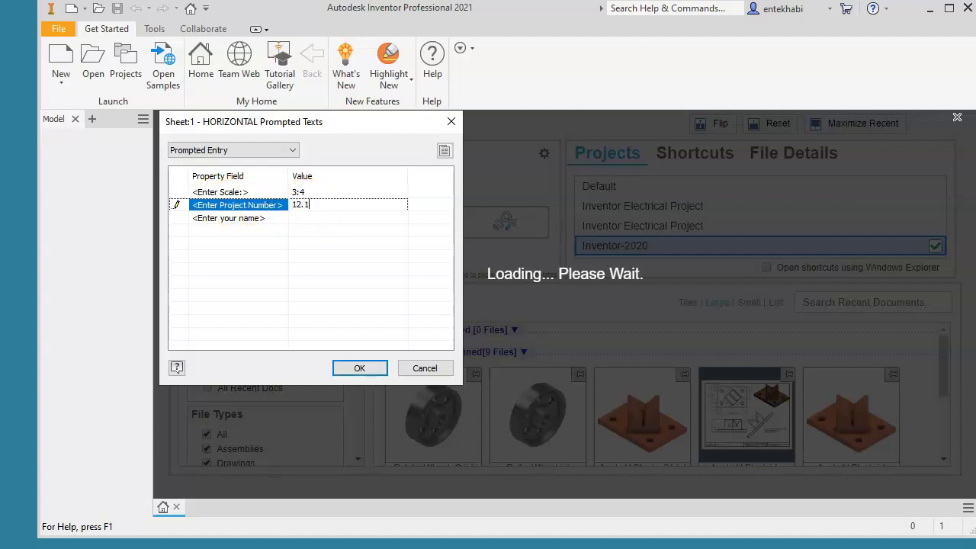
pyautogui.click(298, 217)
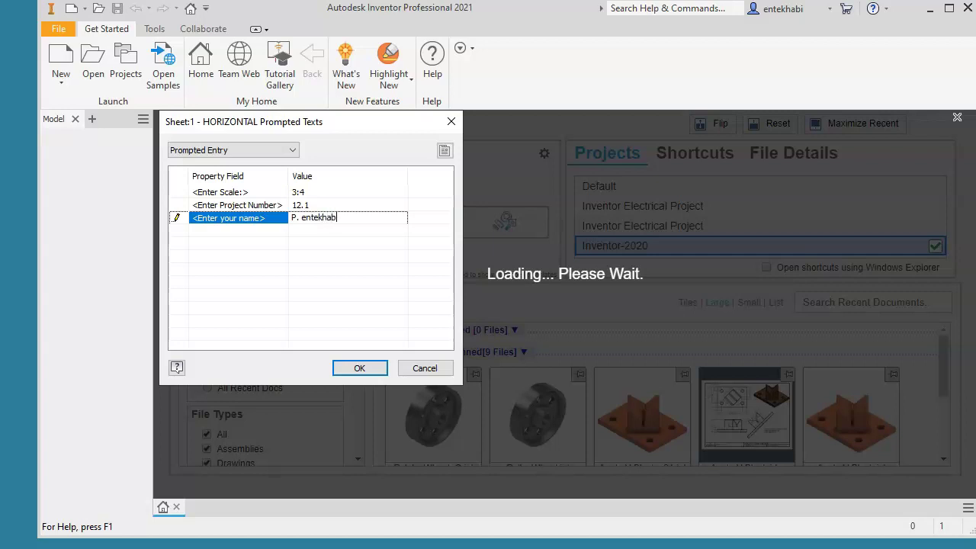
pyautogui.click(357, 368)
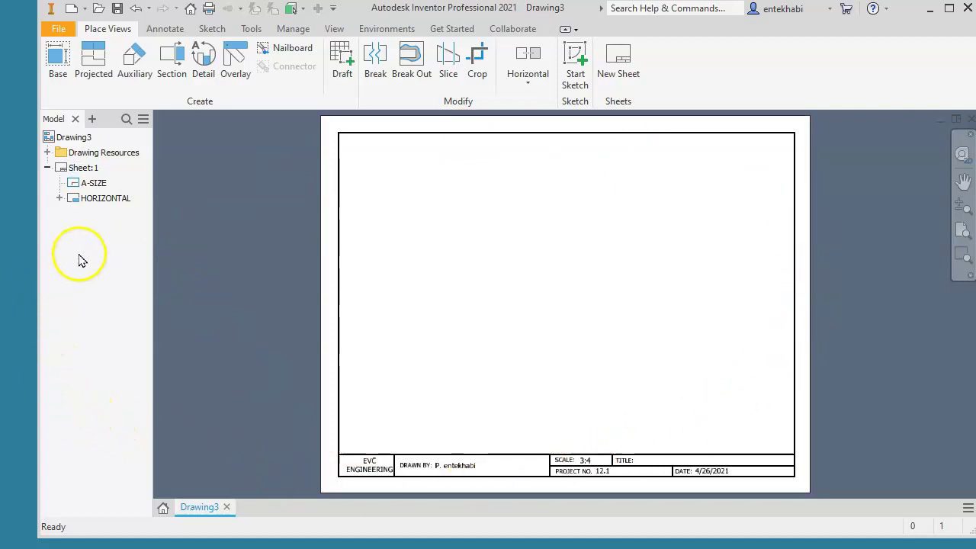
# - Start a base view on the sheet using the existing part file Pulely_Wheel_C
pyautogui.click(59, 73)
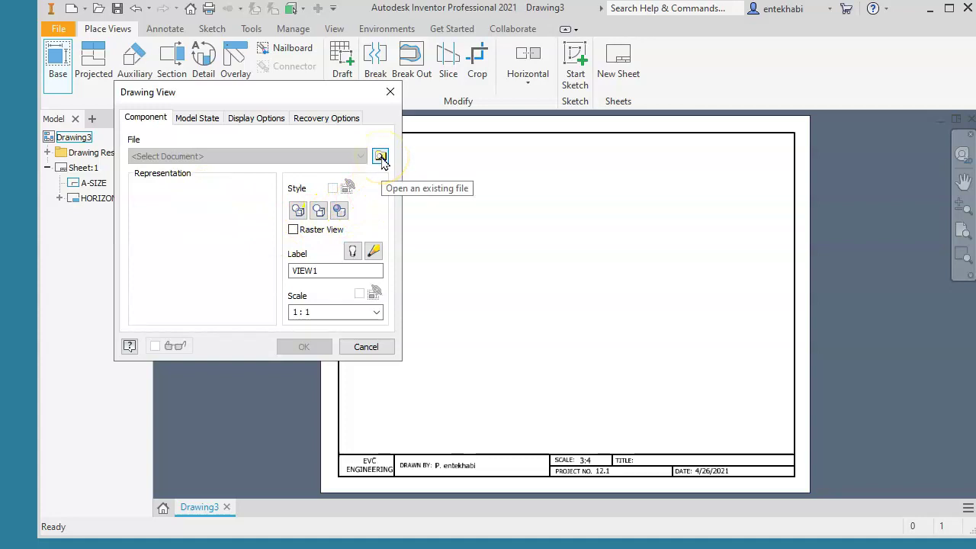
pyautogui.click(380, 156)
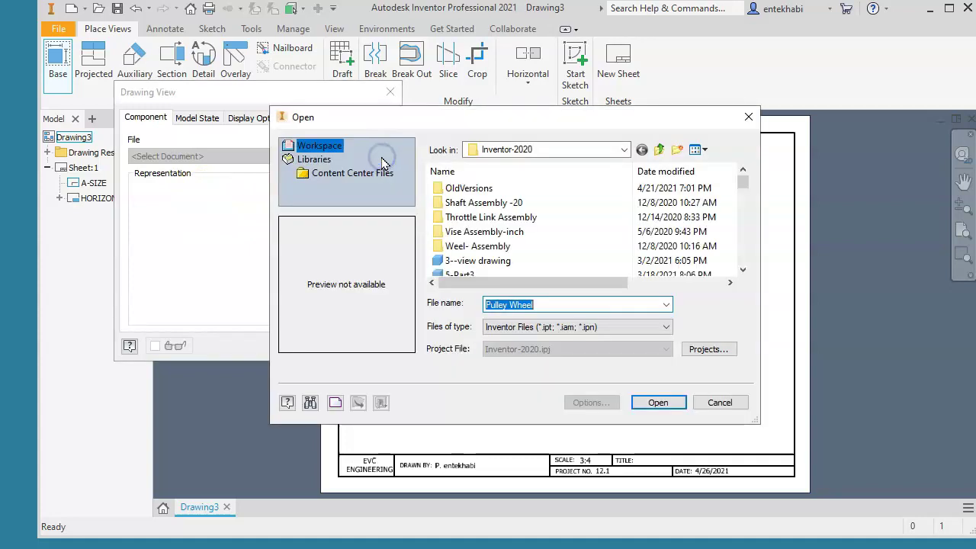
pyautogui.moveTo(742, 179); pyautogui.dragTo(728, 218)
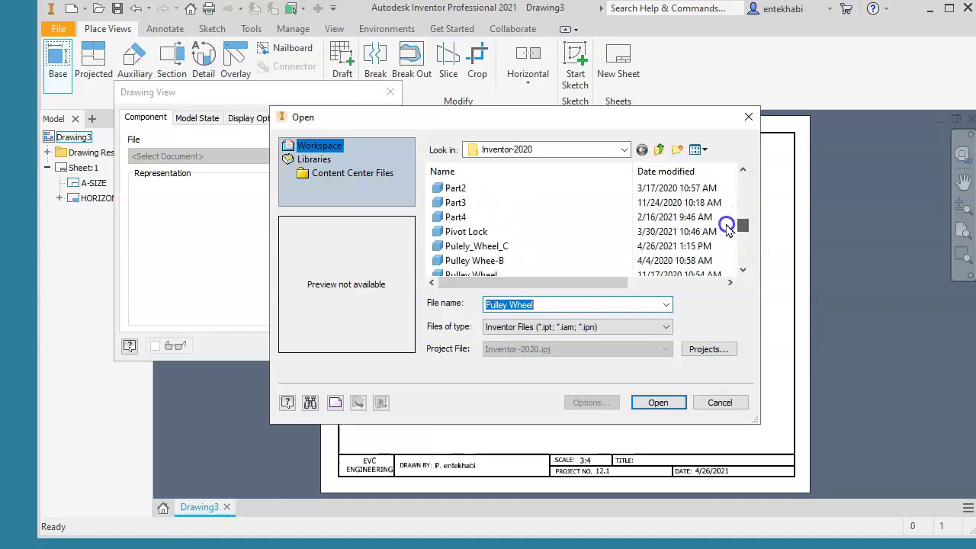
pyautogui.click(488, 247)
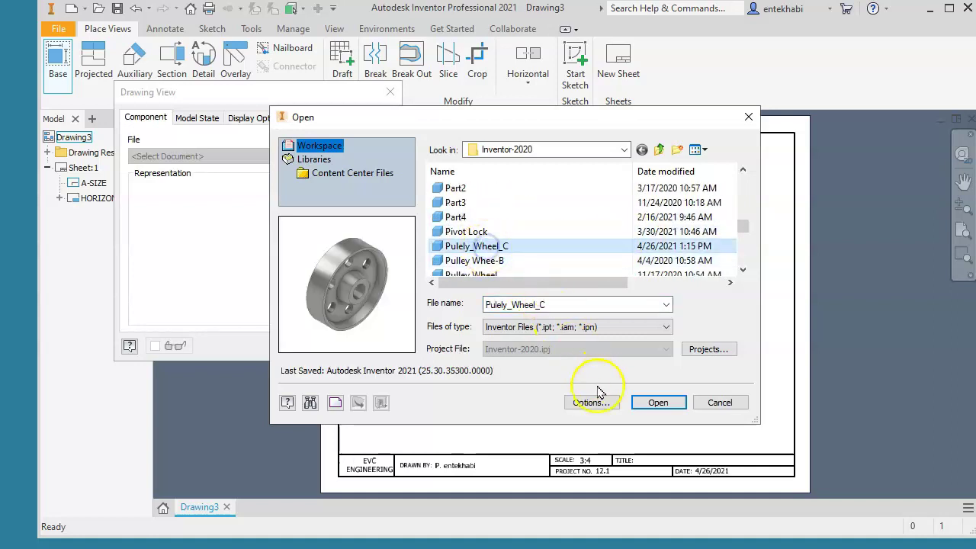
pyautogui.click(656, 400)
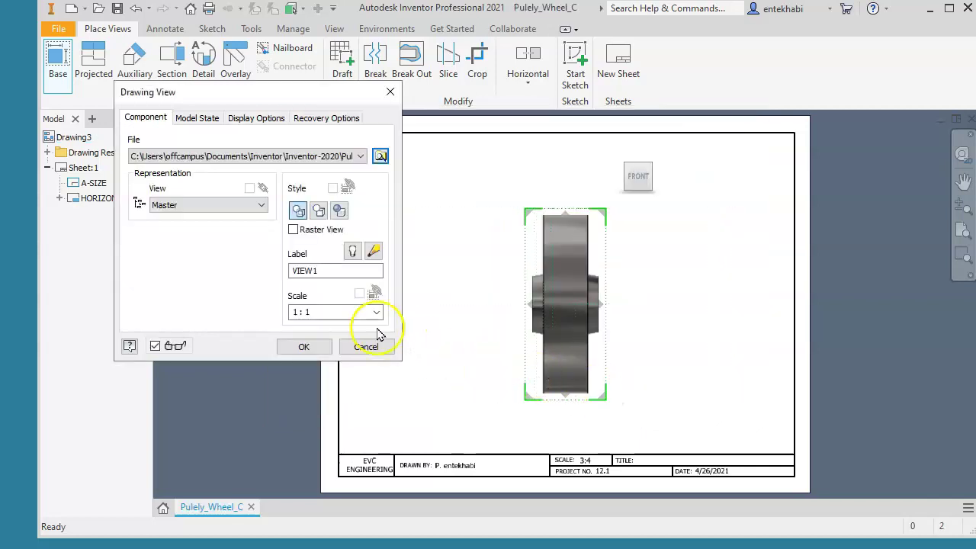
# - Orient the base view to the wheel's circular left face and create it at a scale of 3/4
pyautogui.moveTo(626, 177)
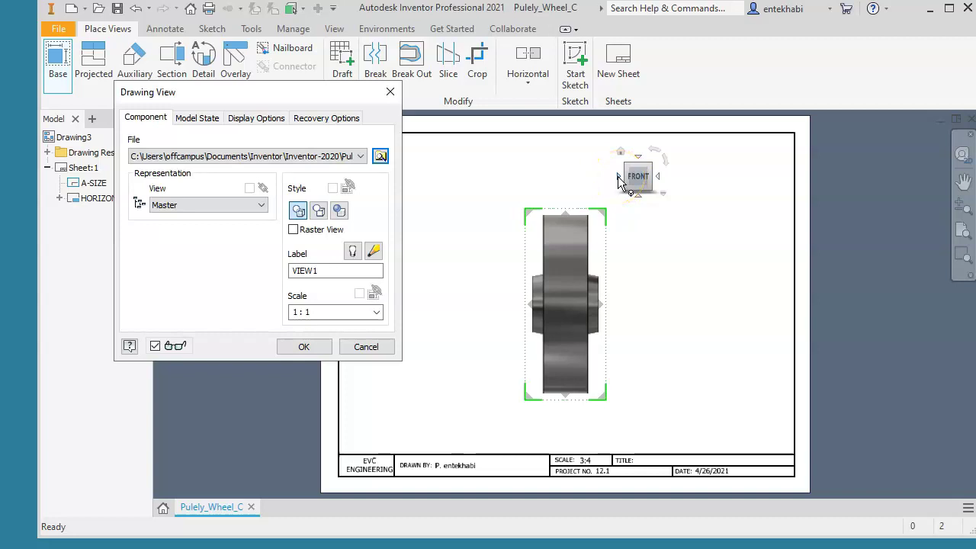
pyautogui.click(620, 177)
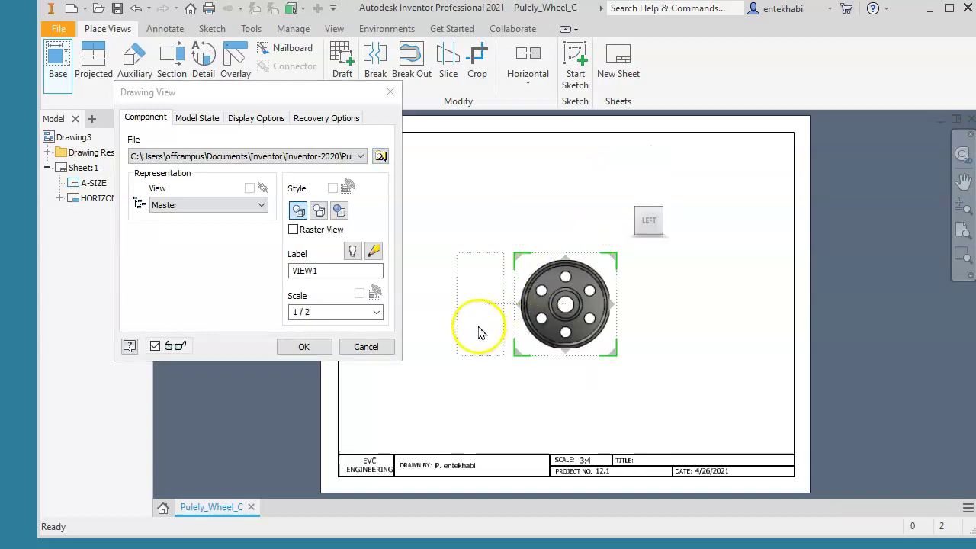
pyautogui.click(377, 313)
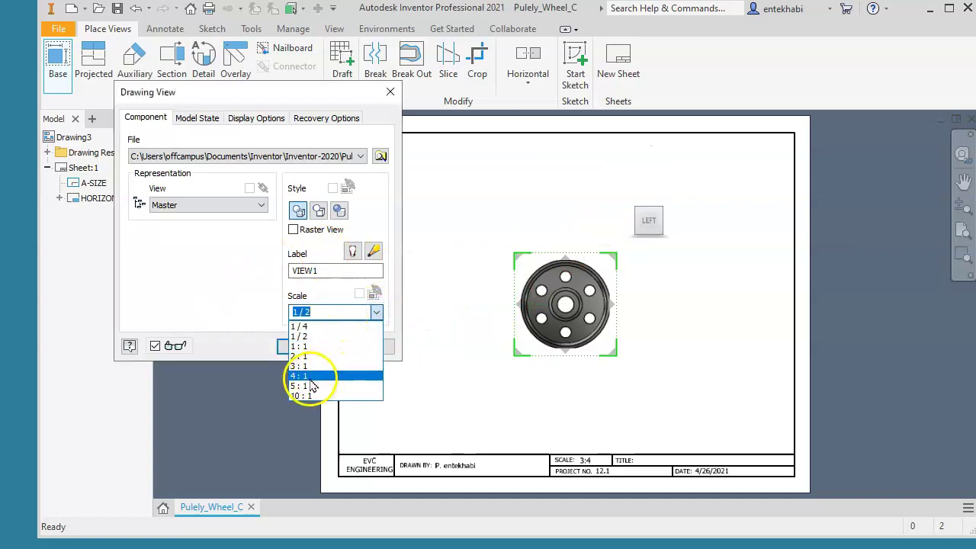
pyautogui.click(320, 311)
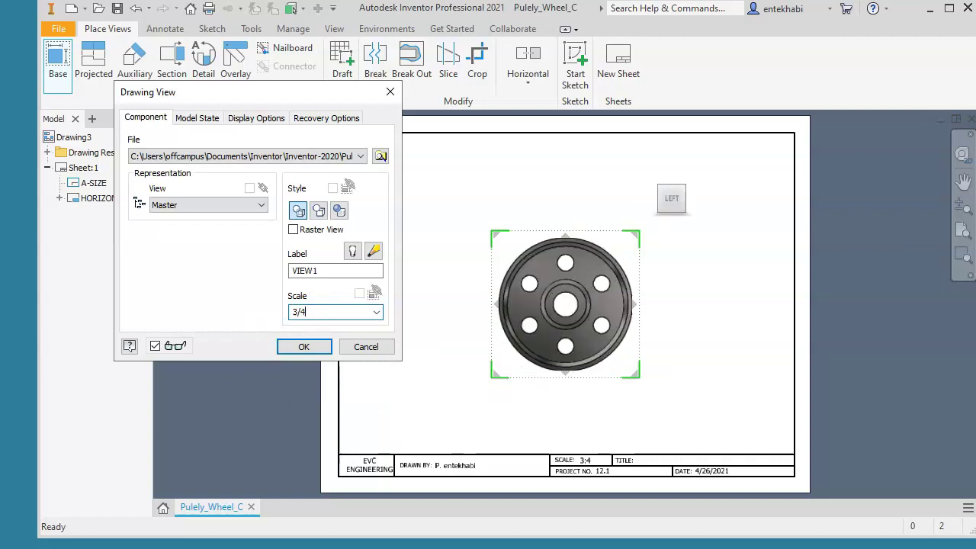
pyautogui.click(305, 347)
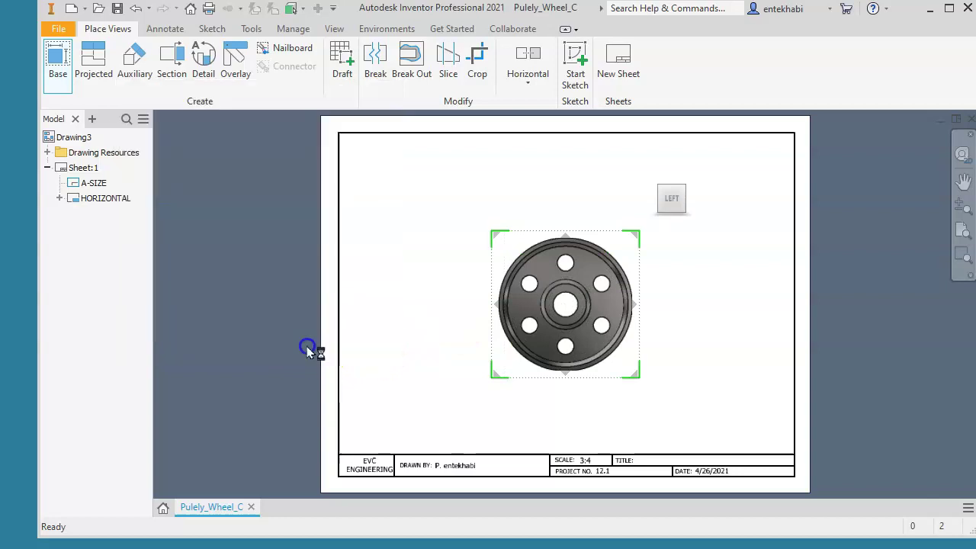
# - Move the circular wheel view into the left half of the sheet and deselect it
pyautogui.moveTo(494, 375); pyautogui.dragTo(399, 348)
pyautogui.click(479, 392)
pyautogui.click(490, 386)
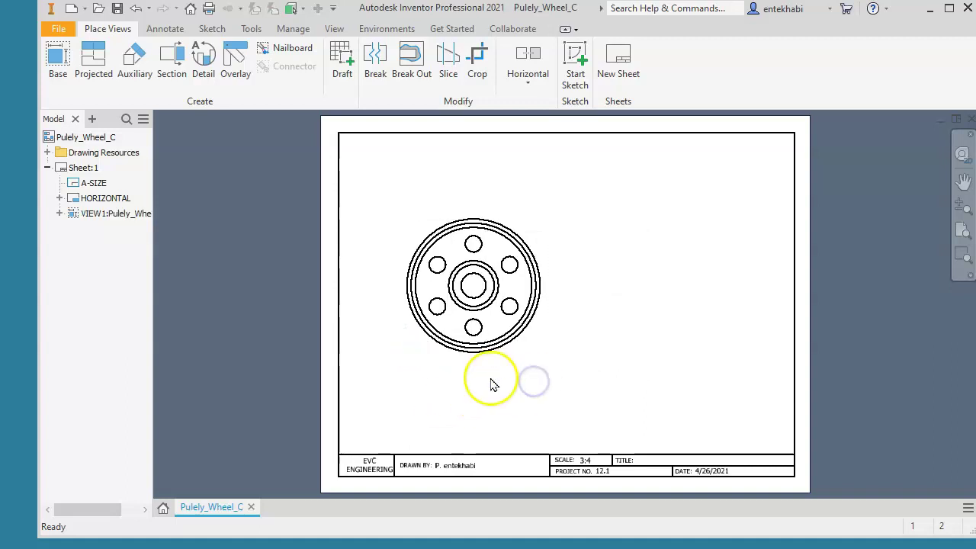
# - Start a section view of the wheel and draw a vertical section line through its centre, extending past the rim at both ends
pyautogui.scroll(-3, 491, 385)
pyautogui.scroll(3, 493, 383)
pyautogui.moveTo(484, 377)
pyautogui.mouseDown(button='middle')
pyautogui.moveTo(327, 370)
pyautogui.moveTo(333, 459)
pyautogui.moveTo(352, 453)
pyautogui.mouseUp(button='middle')
pyautogui.scroll(3, 327, 364)
pyautogui.scroll(-3, 351, 455)
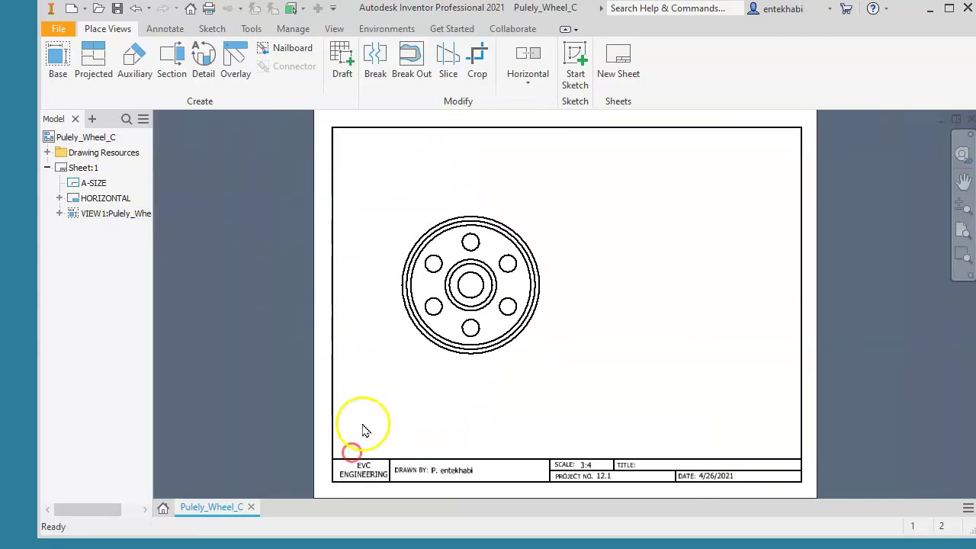
pyautogui.scroll(3, 418, 370)
pyautogui.moveTo(418, 370); pyautogui.dragTo(279, 445, button='middle')
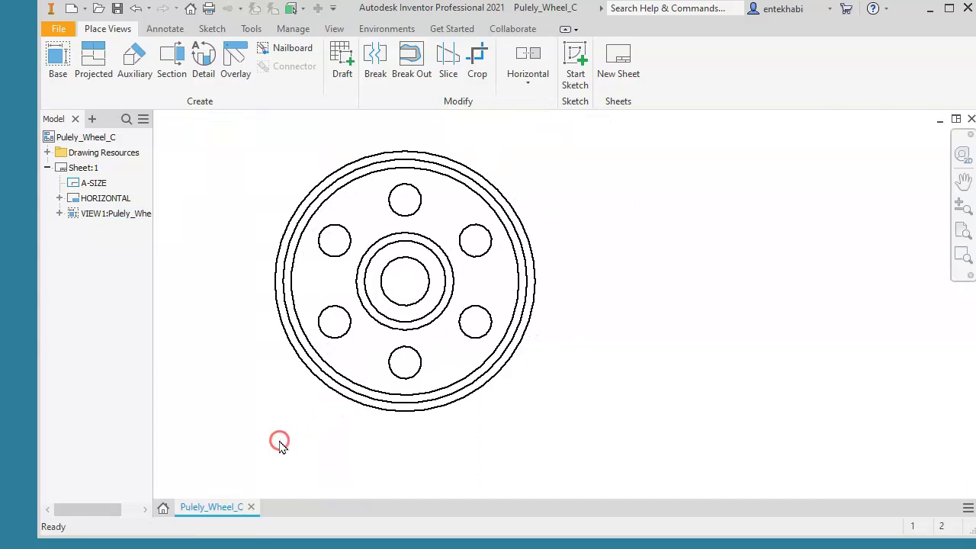
pyautogui.click(172, 67)
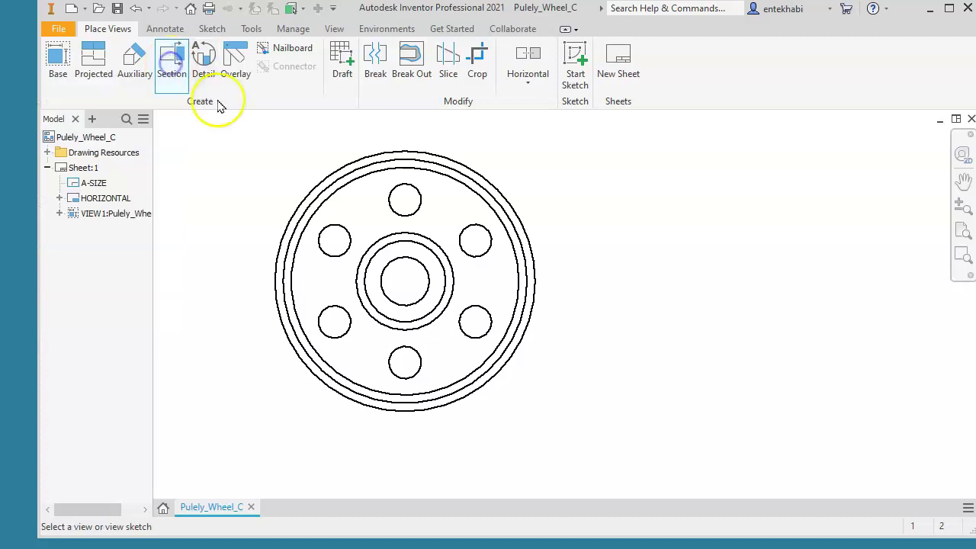
pyautogui.click(418, 148)
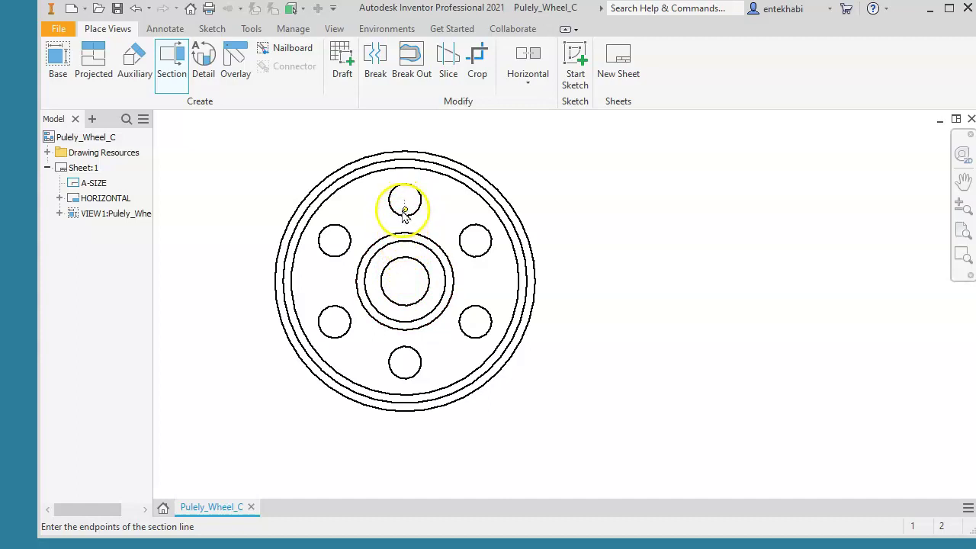
pyautogui.click(402, 125)
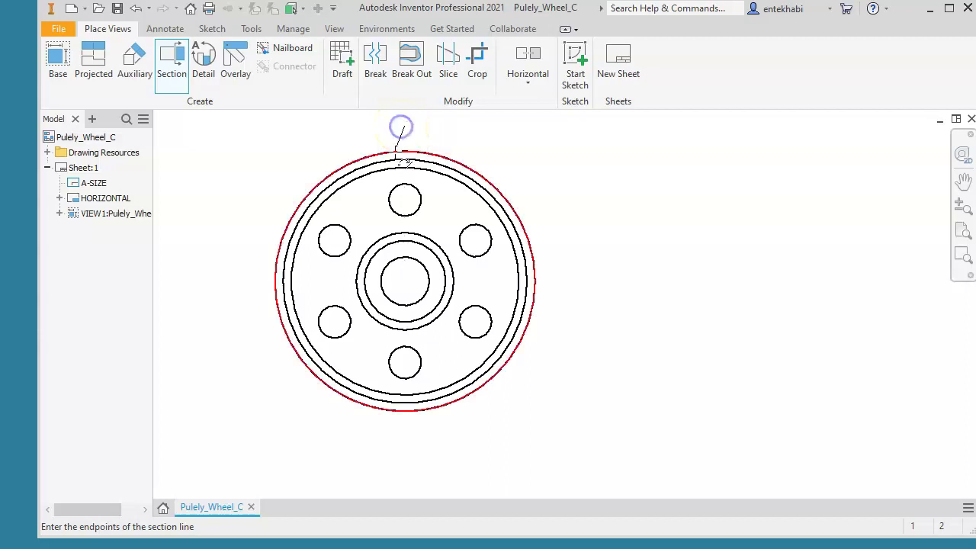
pyautogui.click(407, 435)
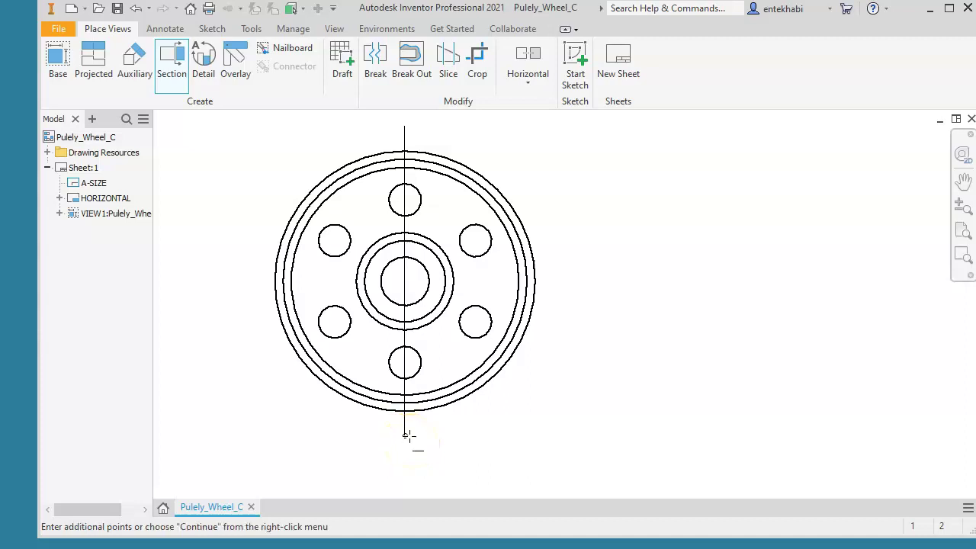
# - Place section view A at scale 3/4 with full depth and move it clear of the circular view, to its right
pyautogui.rightClick(426, 436)
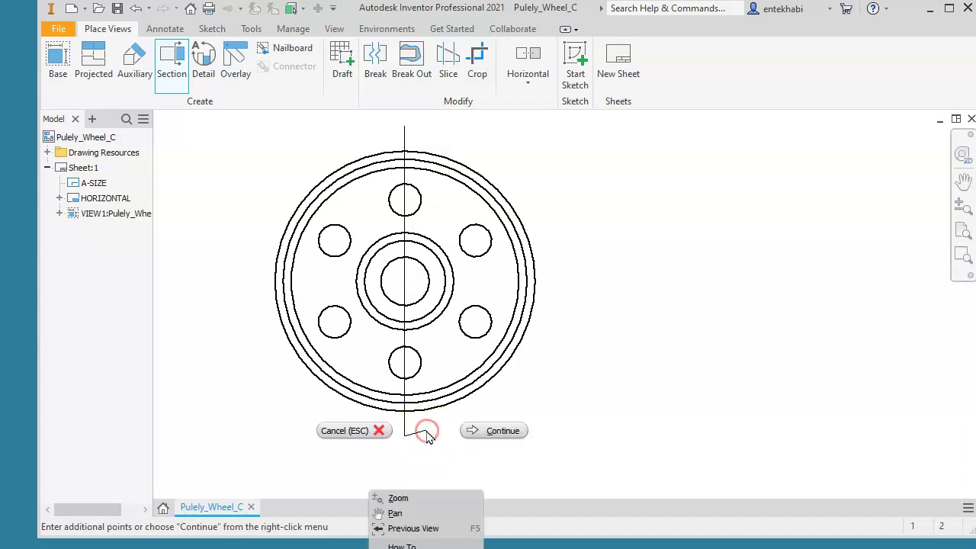
pyautogui.click(474, 441)
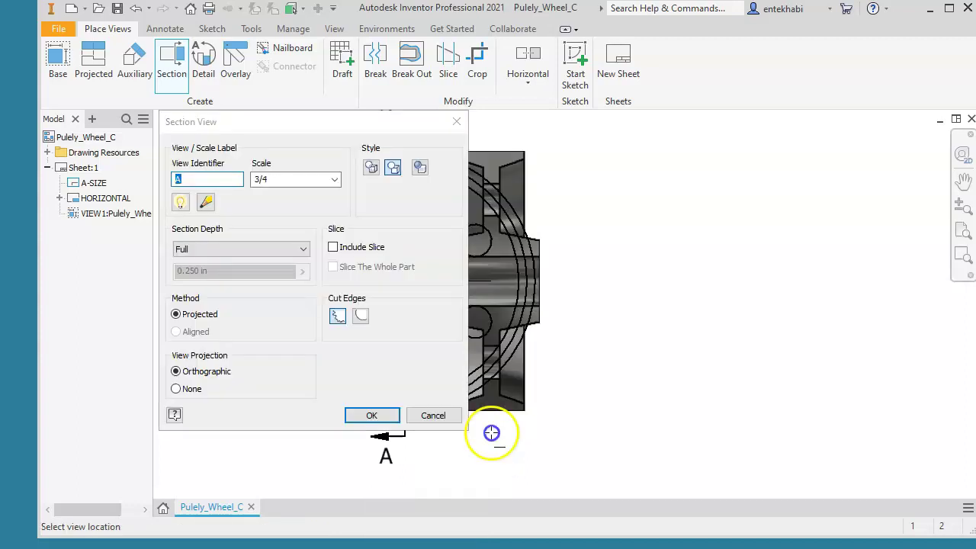
pyautogui.click(491, 433)
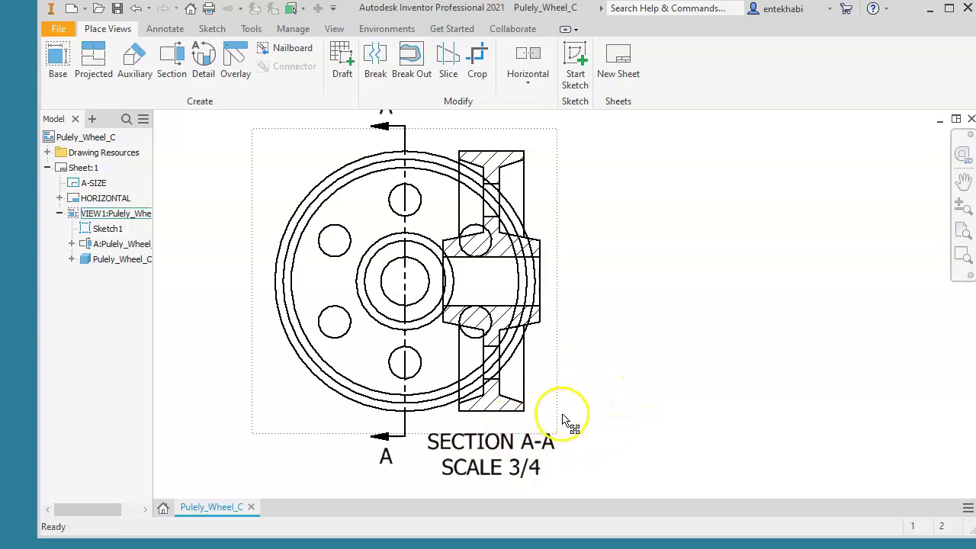
pyautogui.moveTo(567, 427); pyautogui.dragTo(754, 421)
# - Set the text height of the whole section view label to 0.125 in
pyautogui.moveTo(599, 435); pyautogui.dragTo(489, 412, button='middle')
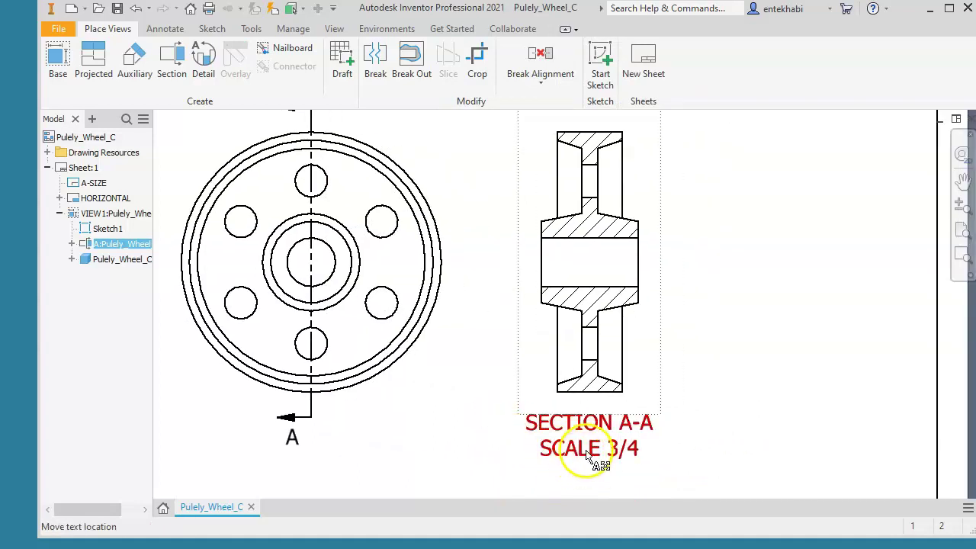
pyautogui.doubleClick(584, 457)
pyautogui.moveTo(288, 223); pyautogui.dragTo(417, 261)
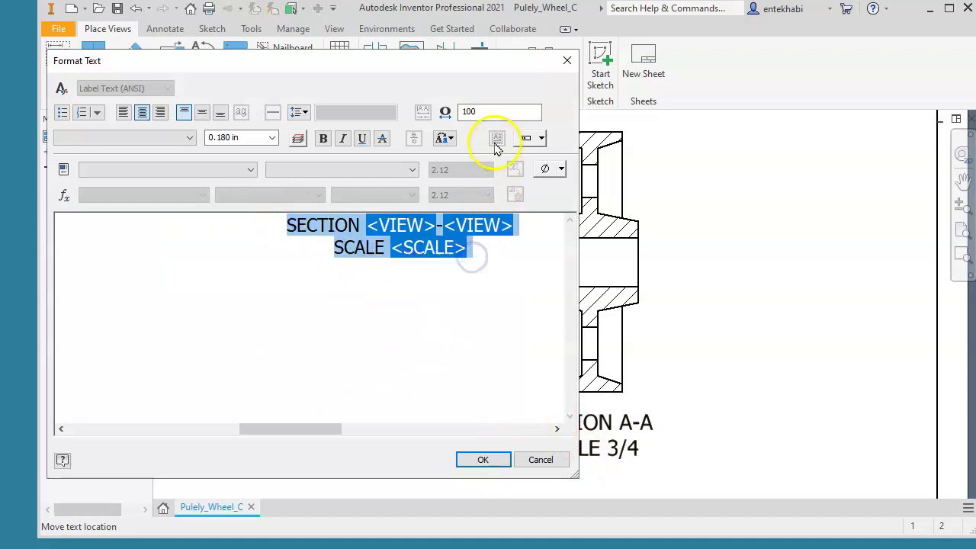
pyautogui.click(273, 138)
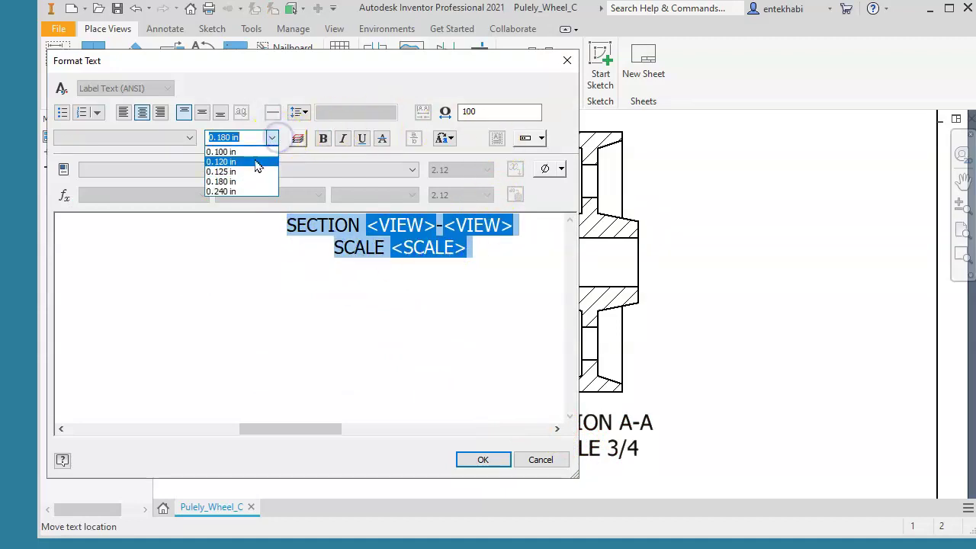
pyautogui.click(231, 172)
pyautogui.click(397, 263)
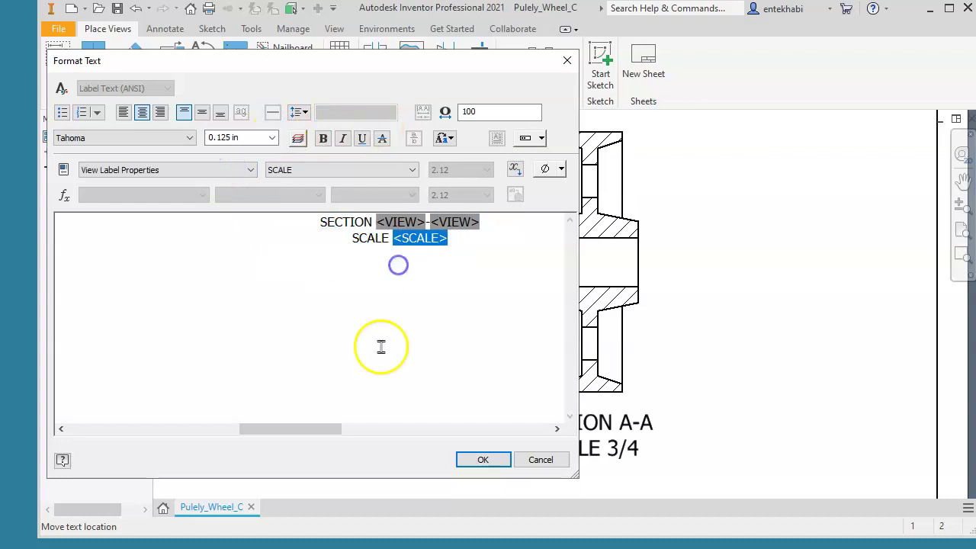
pyautogui.click(485, 460)
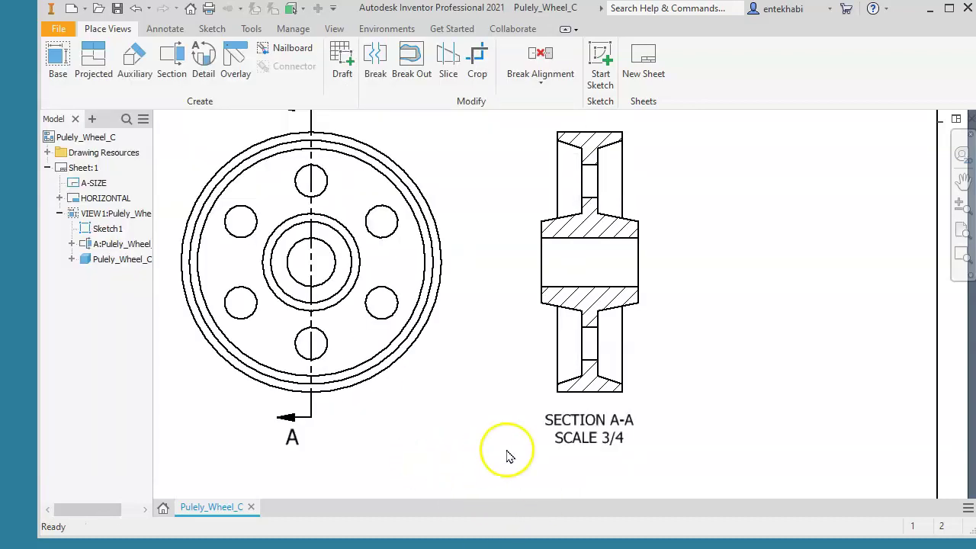
# - Add a bisector centerline midway between the two edges of the central bore in the section view
pyautogui.press('F2')
pyautogui.moveTo(510, 388)
pyautogui.mouseDown()
pyautogui.moveTo(521, 416)
pyautogui.moveTo(547, 429)
pyautogui.mouseUp()
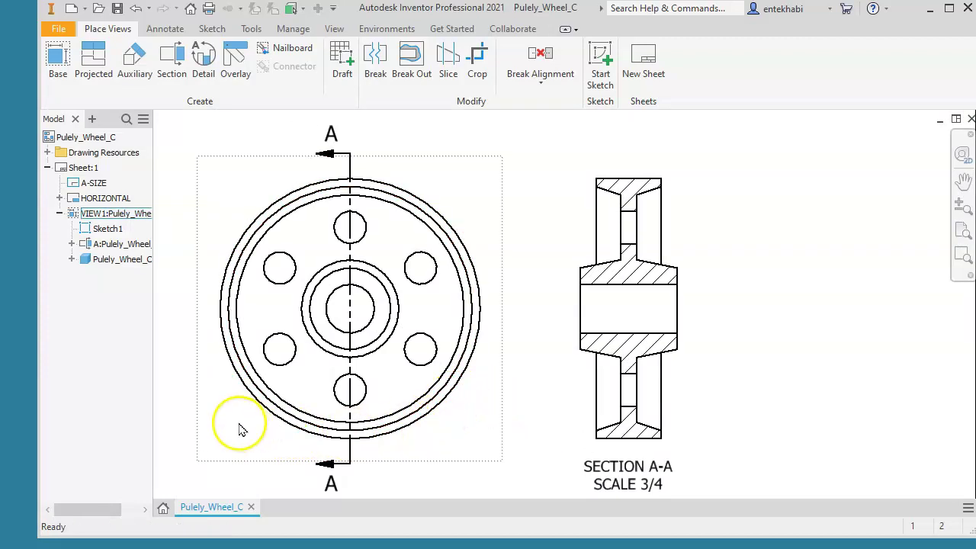
pyautogui.click(165, 30)
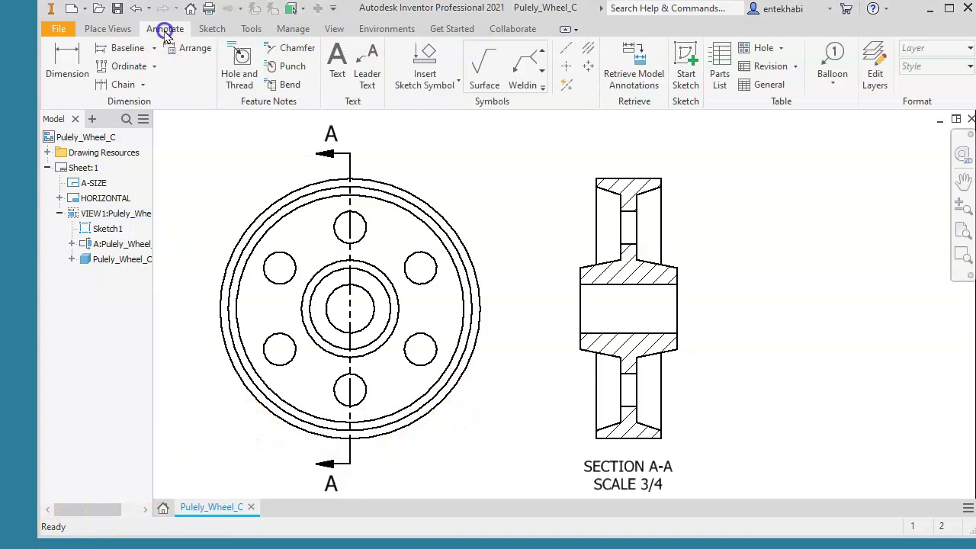
pyautogui.click(589, 53)
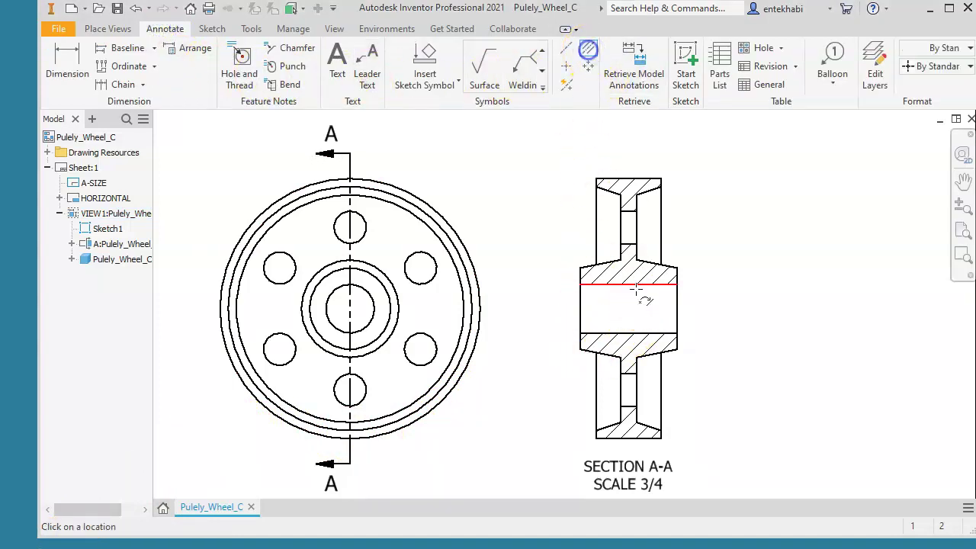
pyautogui.click(631, 332)
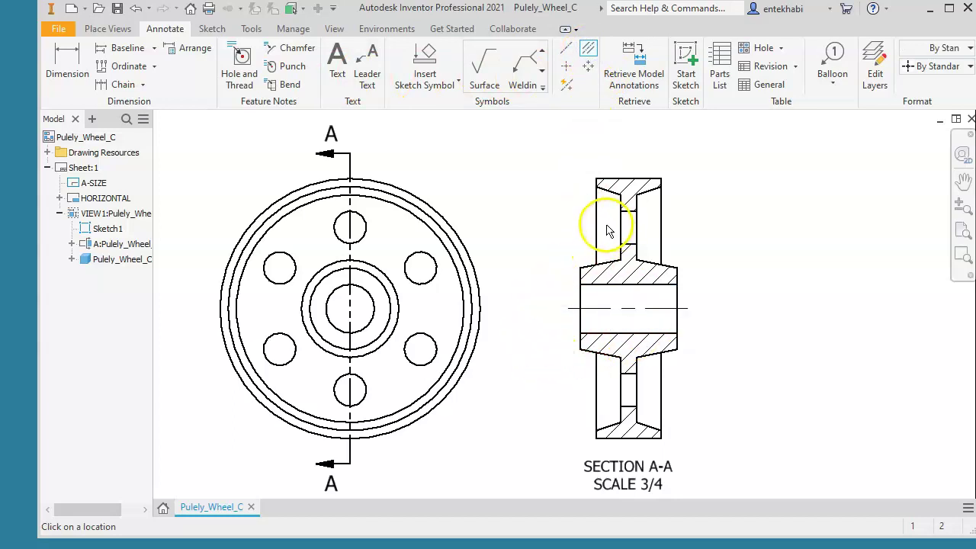
# - Add a bisector centerline through the lower web hole in the section view
pyautogui.scroll(5, 592, 227)
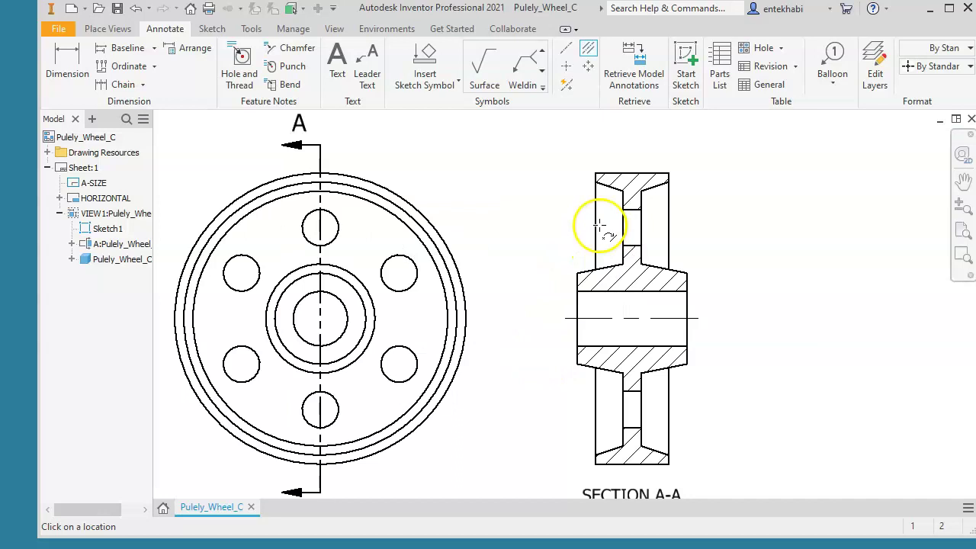
pyautogui.click(659, 266)
pyautogui.moveTo(628, 392)
pyautogui.mouseDown(button='middle')
pyautogui.moveTo(634, 403)
pyautogui.moveTo(600, 155)
pyautogui.mouseUp(button='middle')
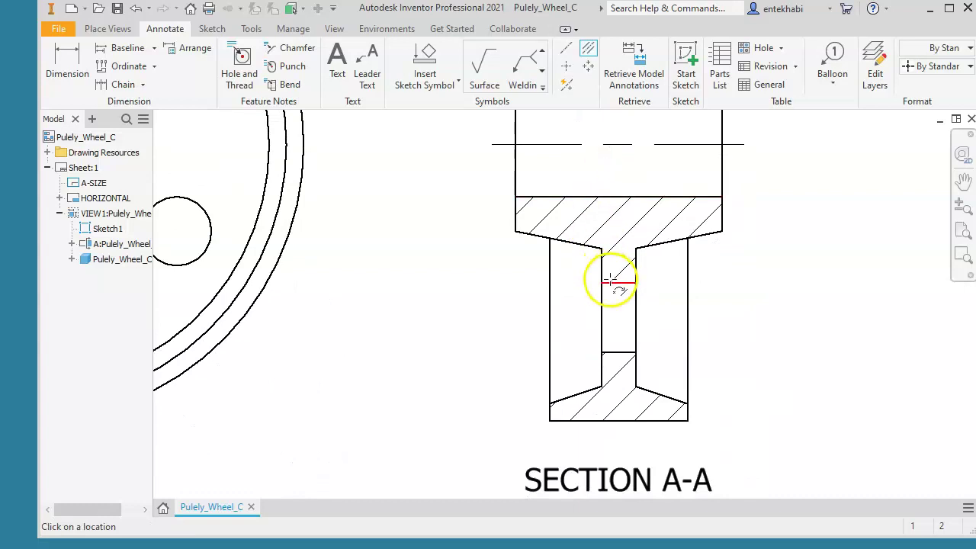
pyautogui.click(619, 351)
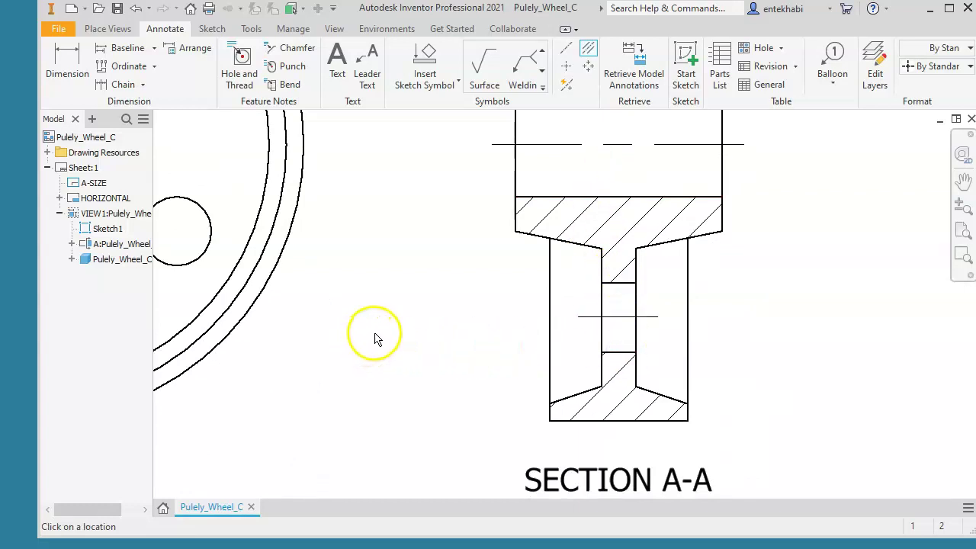
# - Add a bisector centerline through the upper web hole in the section view
pyautogui.scroll(5, 373, 339)
pyautogui.moveTo(384, 339)
pyautogui.mouseDown(button='middle')
pyautogui.moveTo(438, 359)
pyautogui.moveTo(560, 365)
pyautogui.mouseUp(button='middle')
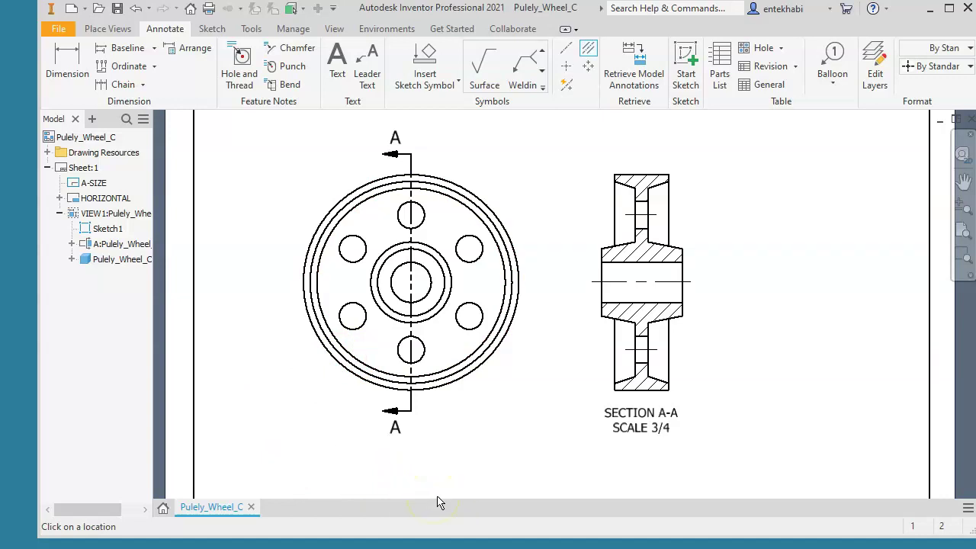
pyautogui.moveTo(549, 437); pyautogui.dragTo(541, 453, button='middle')
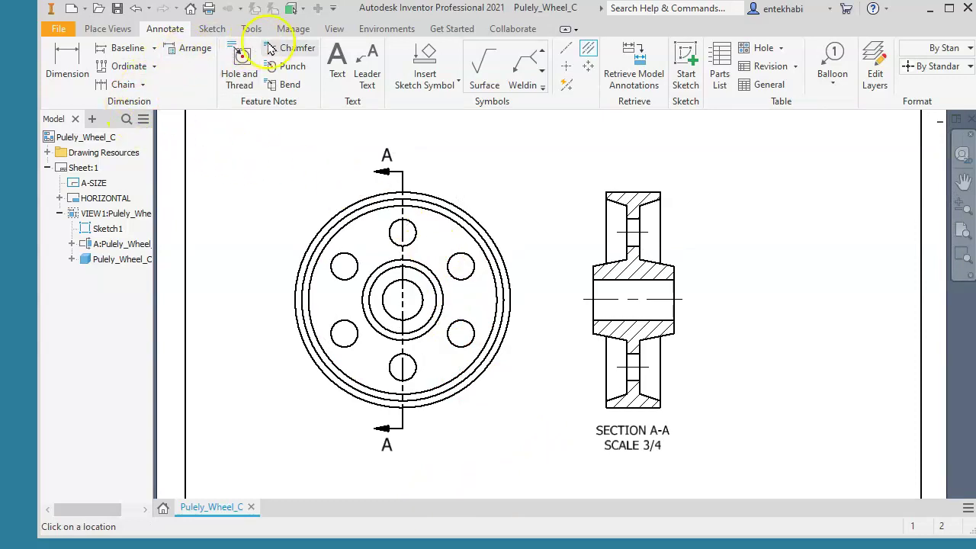
# - Set the color of the Dimension (ANSI) layer to red in the drawing's layer styles
pyautogui.click(289, 30)
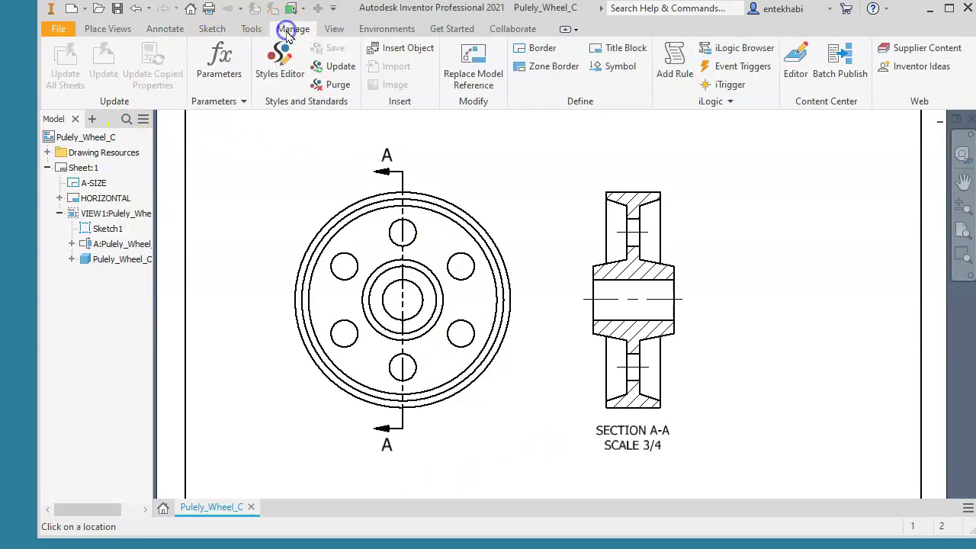
pyautogui.click(273, 85)
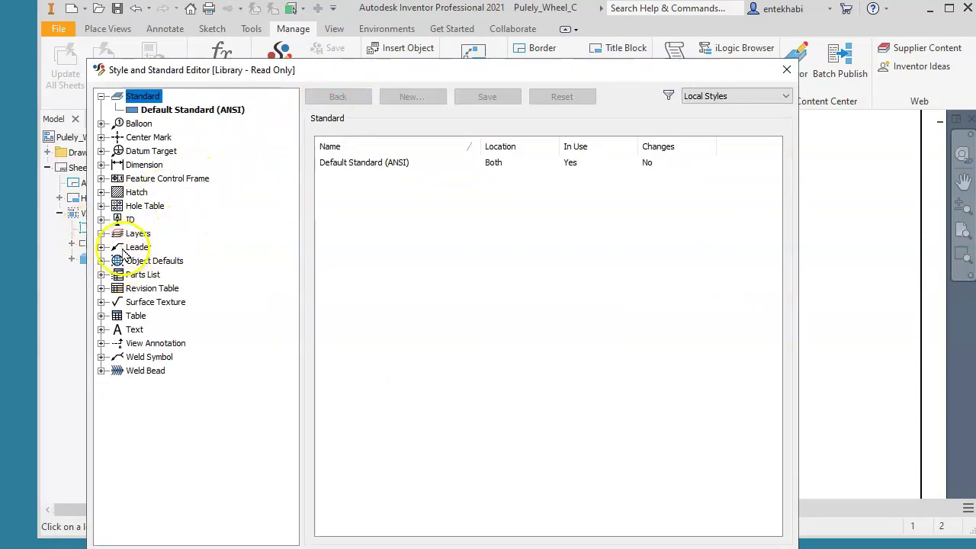
pyautogui.click(102, 233)
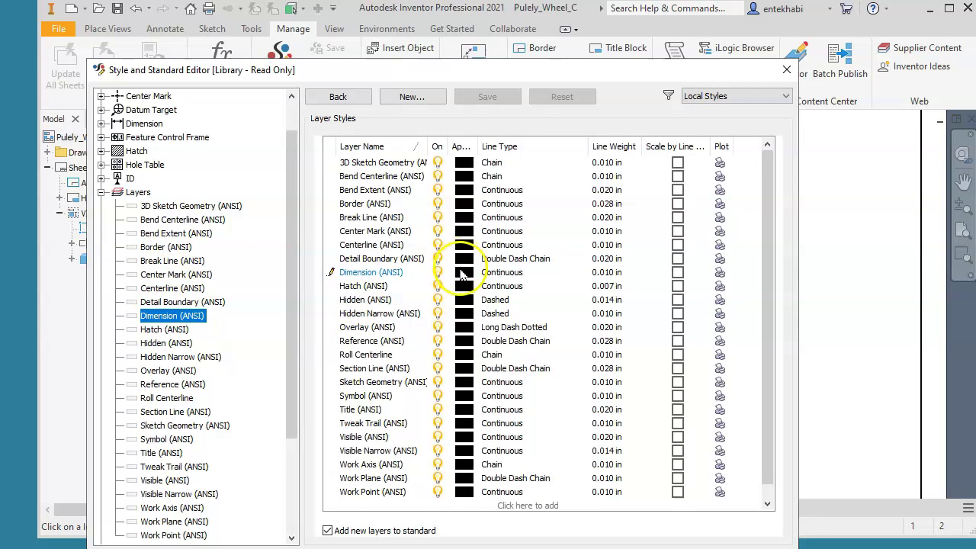
pyautogui.click(460, 273)
pyautogui.click(372, 269)
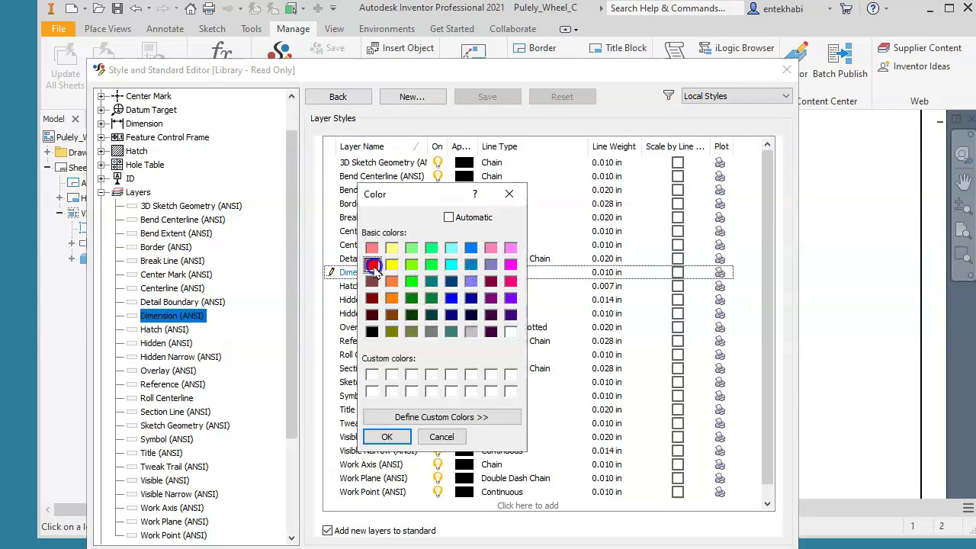
pyautogui.click(387, 437)
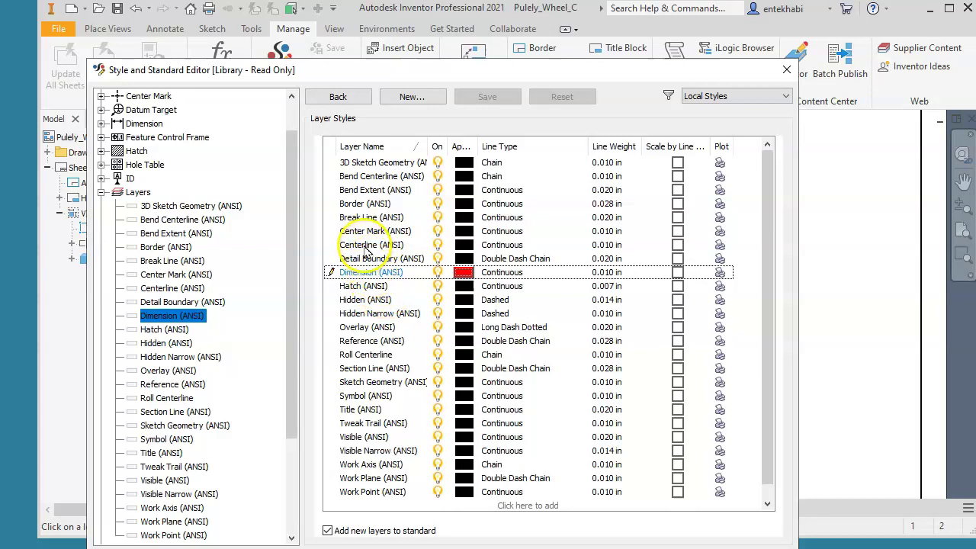
# - Set the color of the Centerline (ANSI) layer to magenta
pyautogui.click(463, 245)
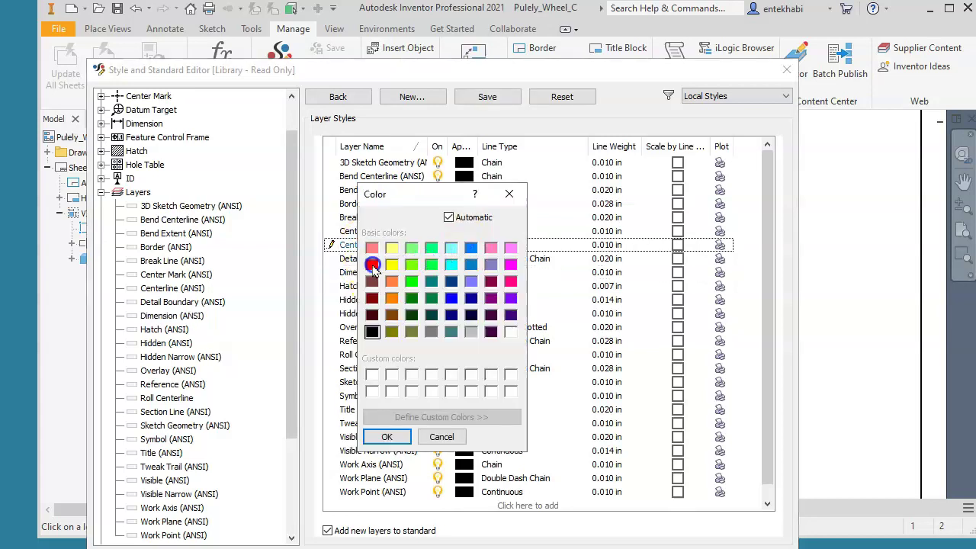
pyautogui.click(372, 265)
pyautogui.click(510, 264)
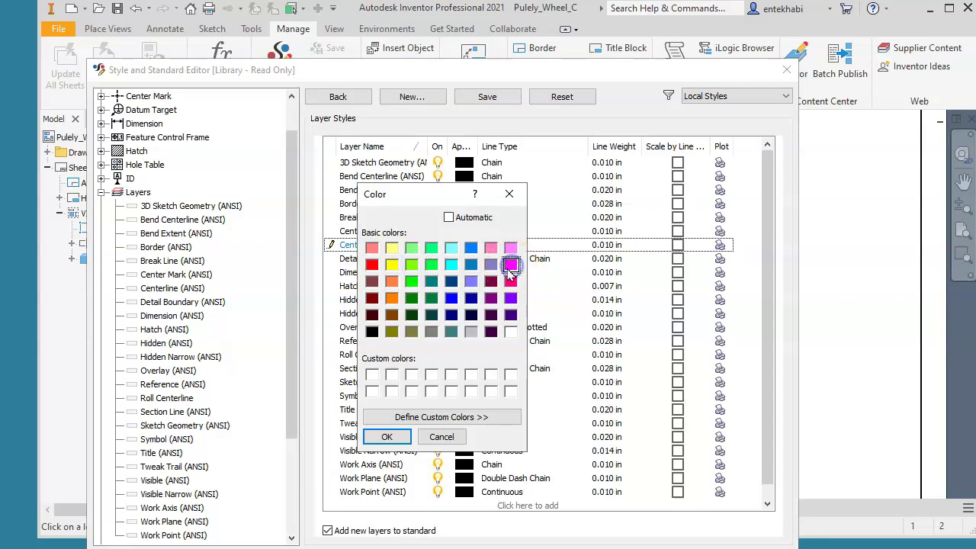
pyautogui.click(386, 436)
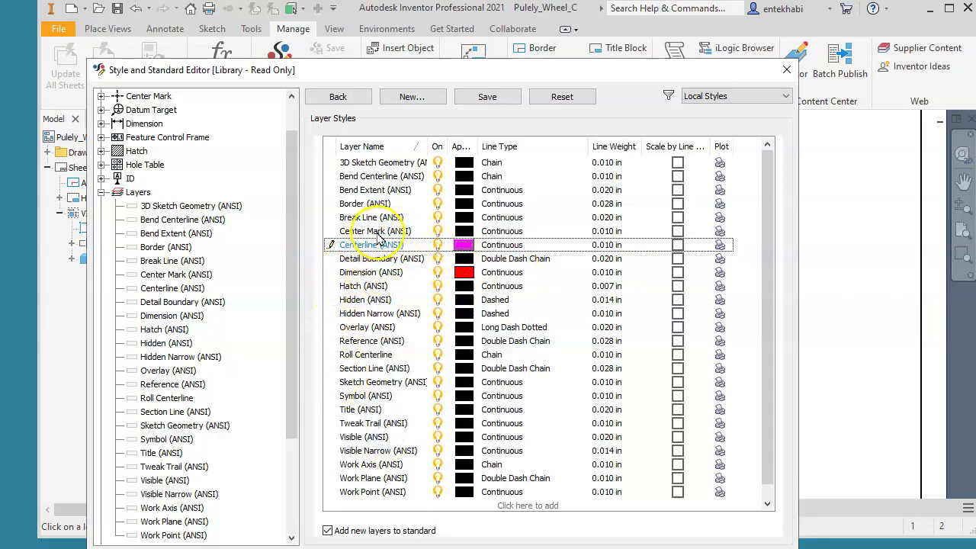
# - Set the color of the Center Mark (ANSI) layer to magenta and save the layer style changes
pyautogui.click(464, 231)
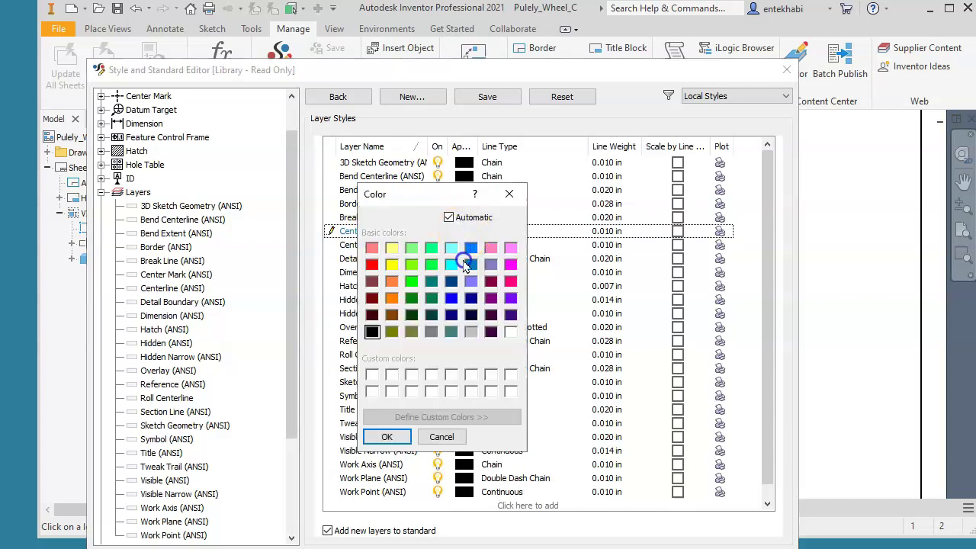
pyautogui.click(510, 265)
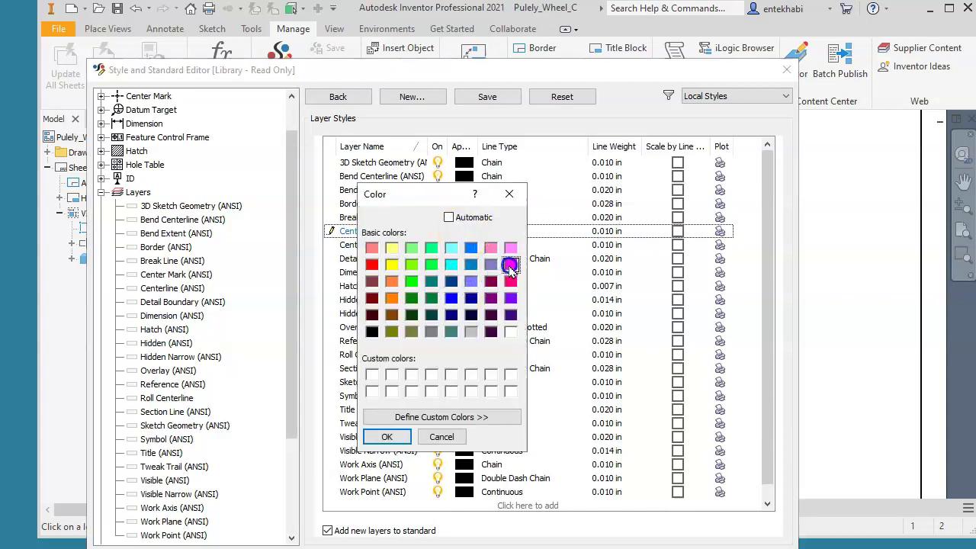
pyautogui.click(386, 436)
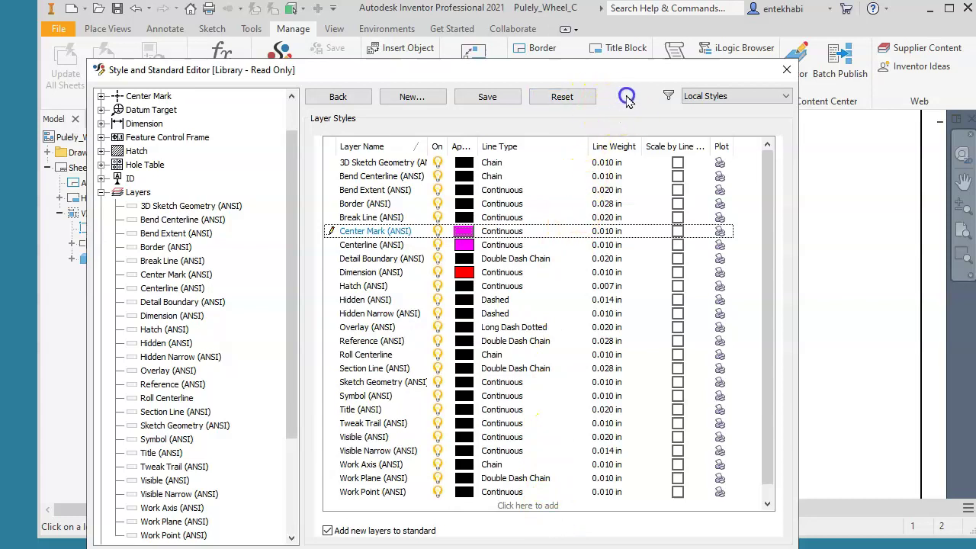
pyautogui.moveTo(629, 76); pyautogui.dragTo(646, 42)
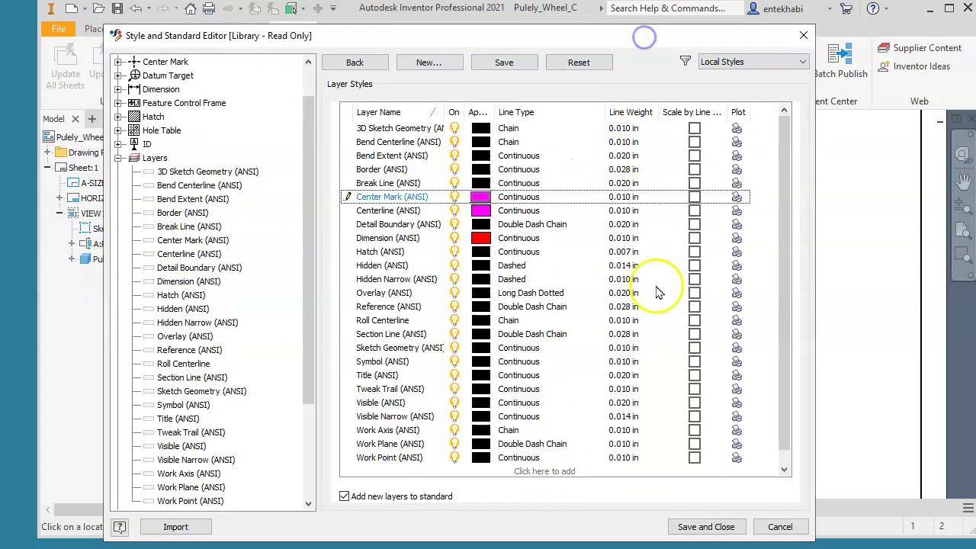
pyautogui.click(690, 527)
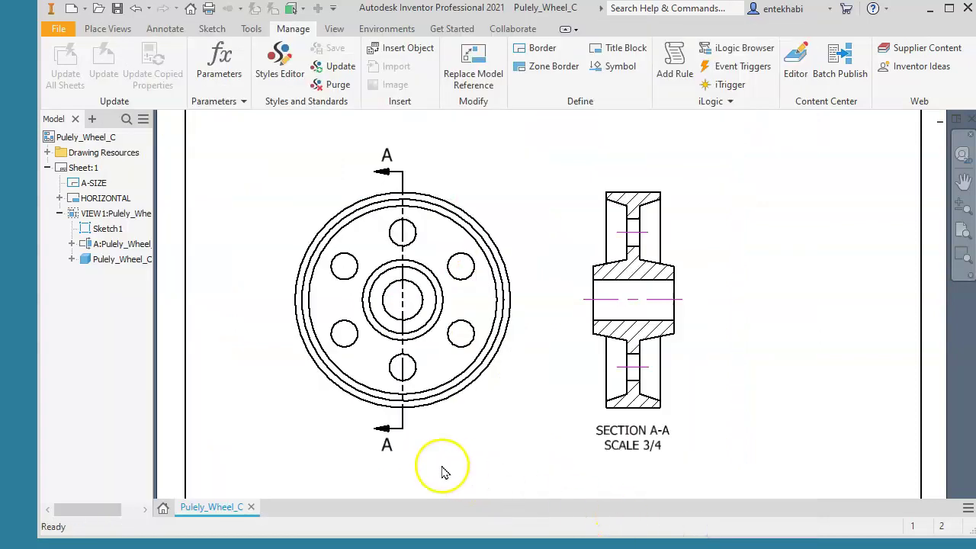
# - Set the Center Mark (ANSI) style's mark to 0.250/2, gap to 0.118/2 and extension to 0.157/2, and save the style
pyautogui.scroll(2, 668, 225)
pyautogui.scroll(3, 605, 257)
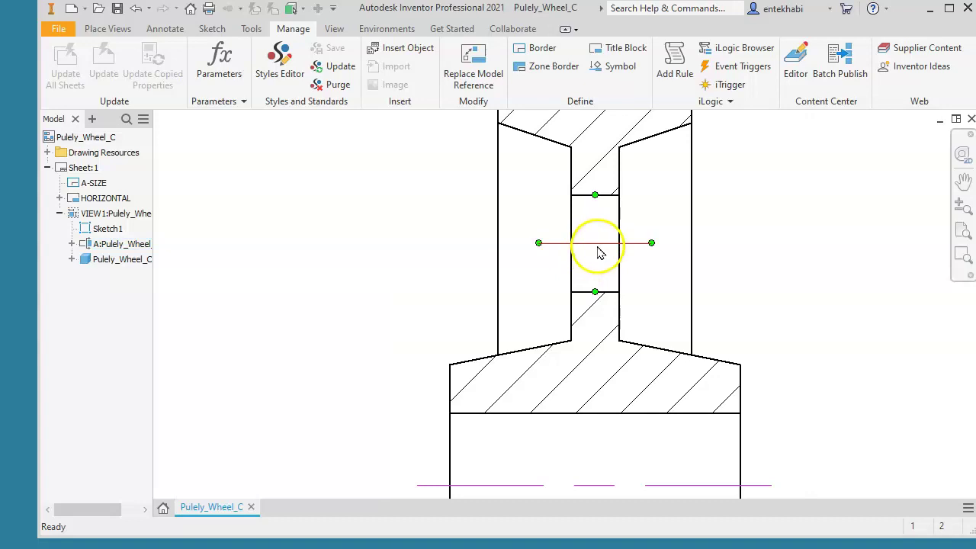
pyautogui.rightClick(598, 252)
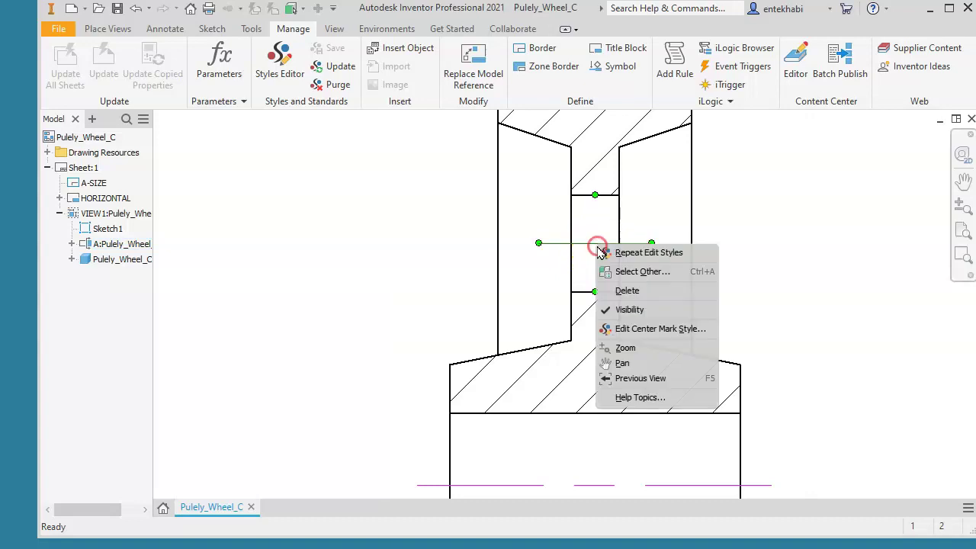
pyautogui.click(637, 334)
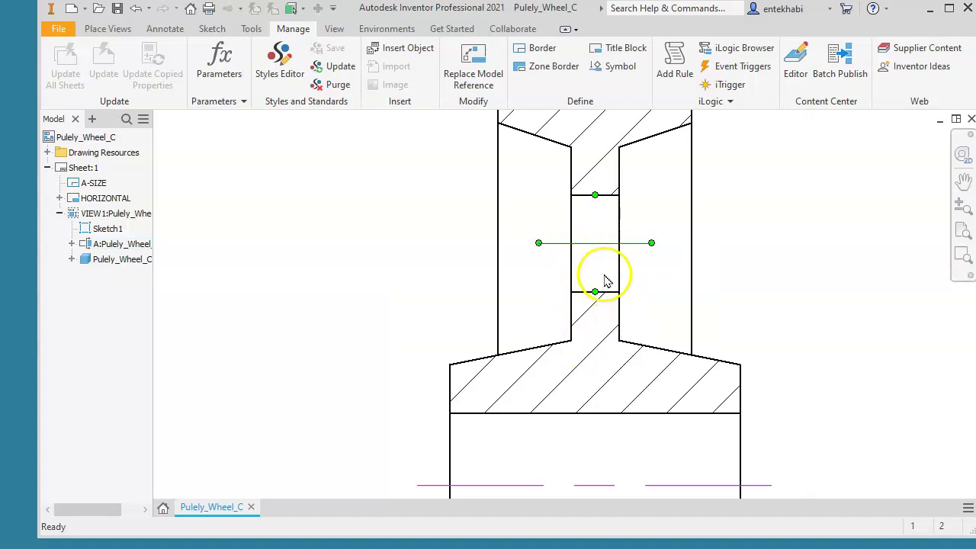
pyautogui.click(383, 130)
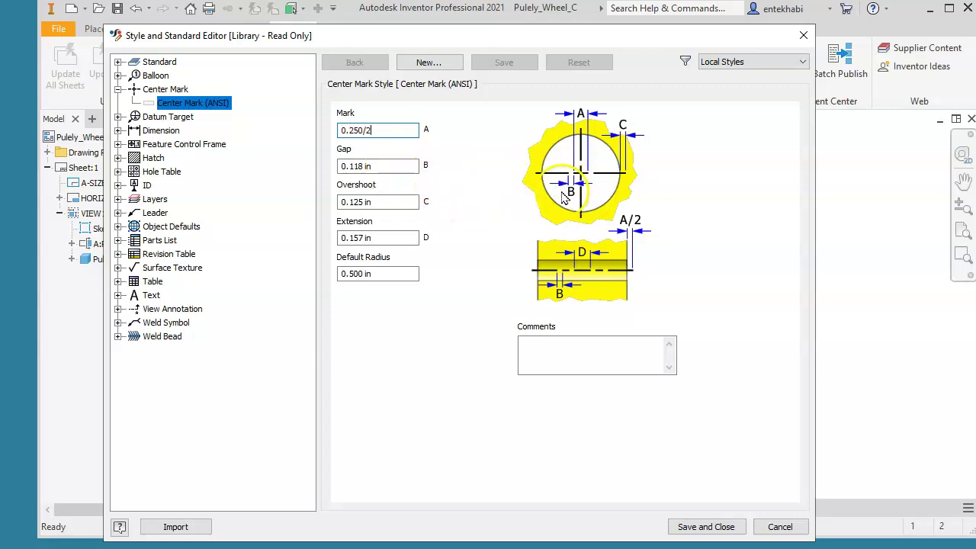
pyautogui.click(382, 166)
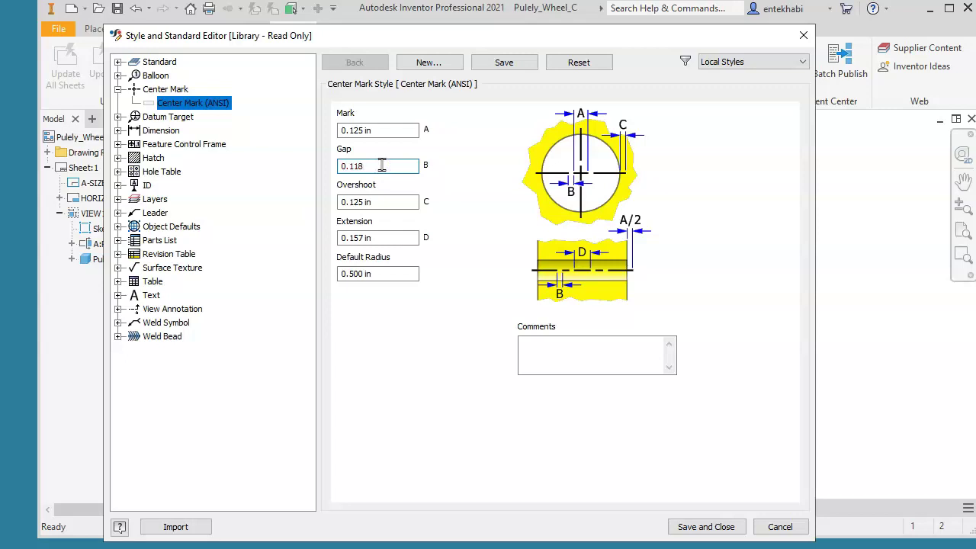
pyautogui.write('/2')
pyautogui.click(392, 233)
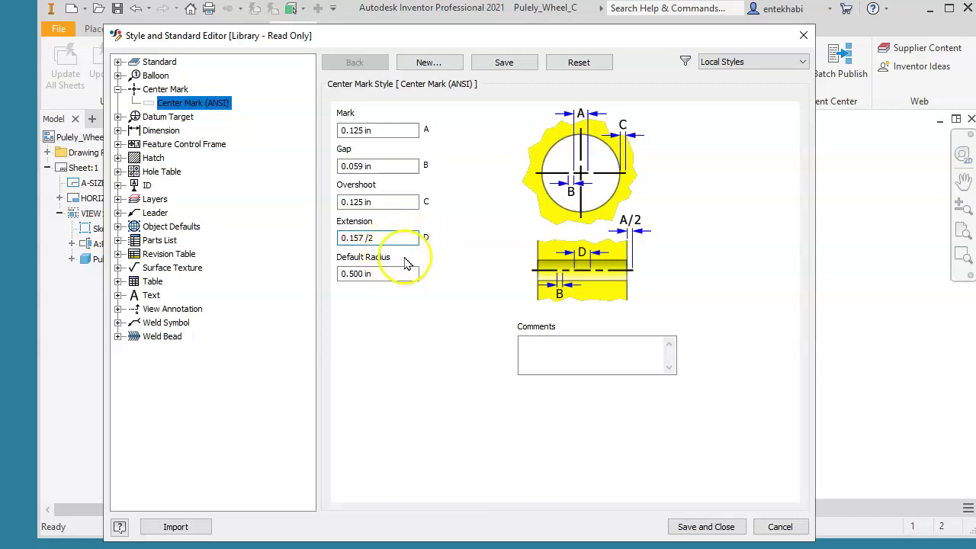
pyautogui.click(689, 525)
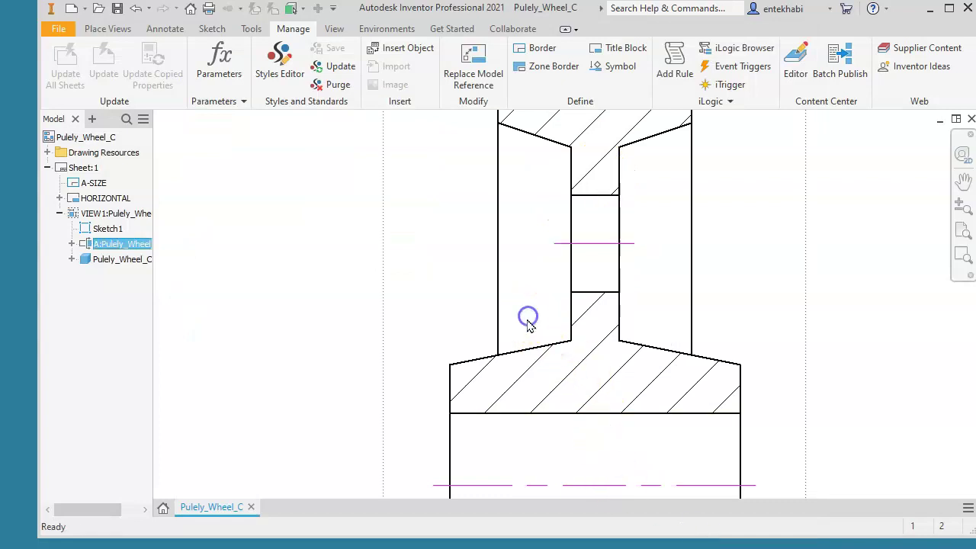
# - Lengthen the upper web hole's centerline slightly at both ends, keeping it inside the rim's side edges
pyautogui.scroll(5, 556, 275)
pyautogui.scroll(-6, 556, 276)
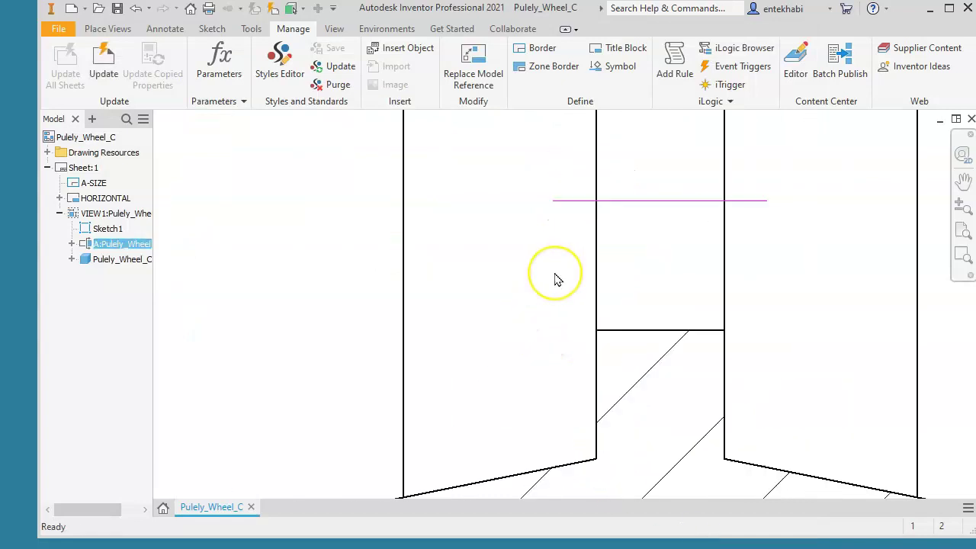
pyautogui.scroll(3, 556, 279)
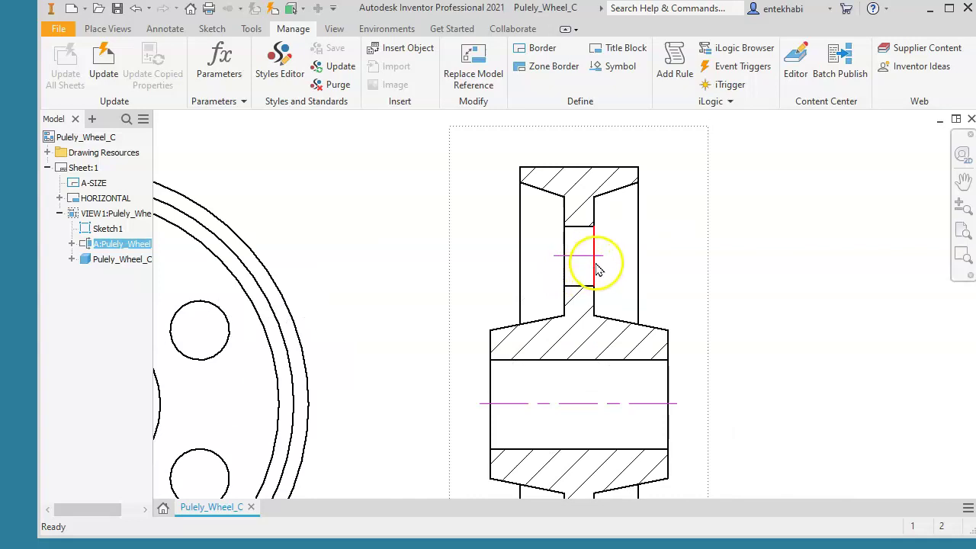
pyautogui.moveTo(604, 255); pyautogui.dragTo(626, 257)
pyautogui.moveTo(555, 256); pyautogui.dragTo(536, 255)
pyautogui.scroll(3, 577, 342)
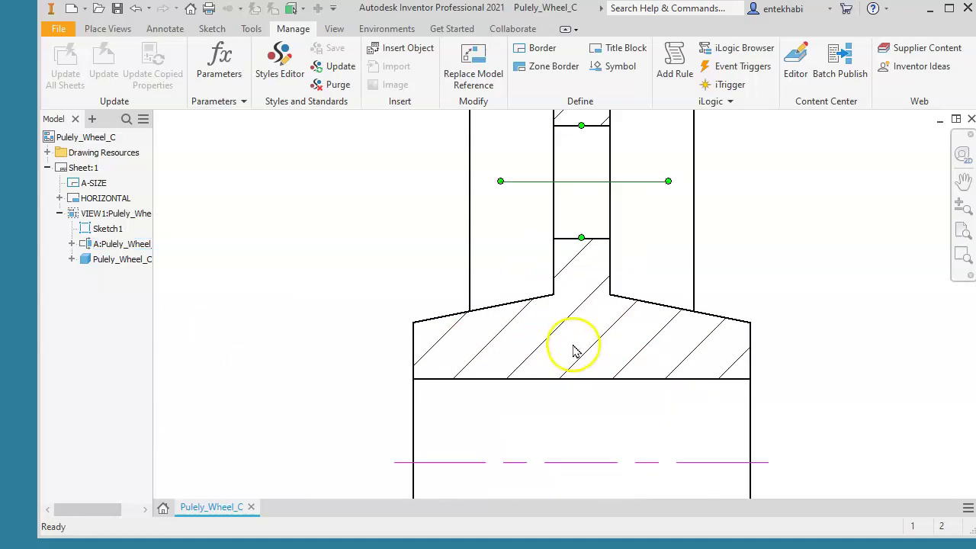
# - Stretch both ends of the lower web hole's centerline past the rim's side edges in the section view
pyautogui.scroll(-5, 574, 358)
pyautogui.moveTo(567, 368); pyautogui.dragTo(551, 273, button='middle')
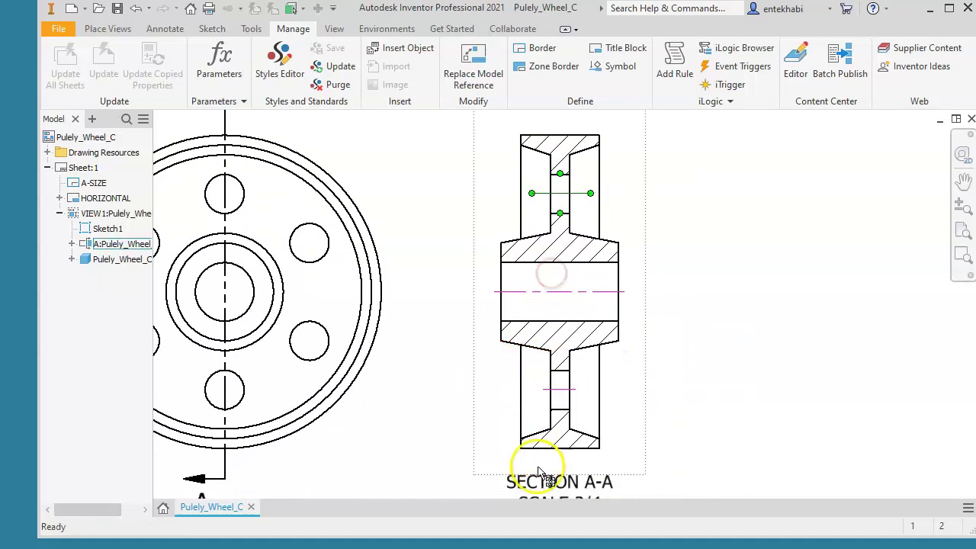
pyautogui.click(578, 389)
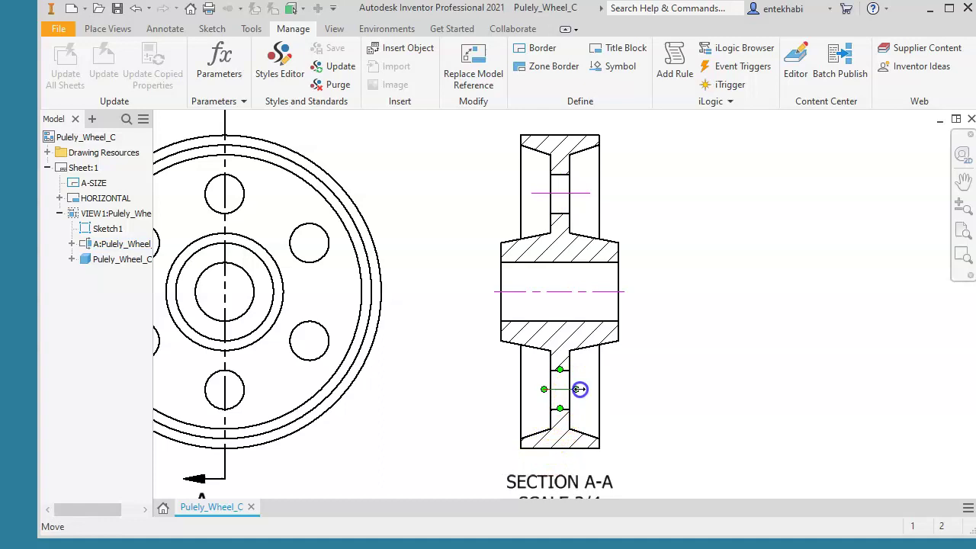
pyautogui.click(609, 389)
# - Stretch both ends of the upper web hole's centerline past the rim's side edges and clear the selection
pyautogui.moveTo(591, 196)
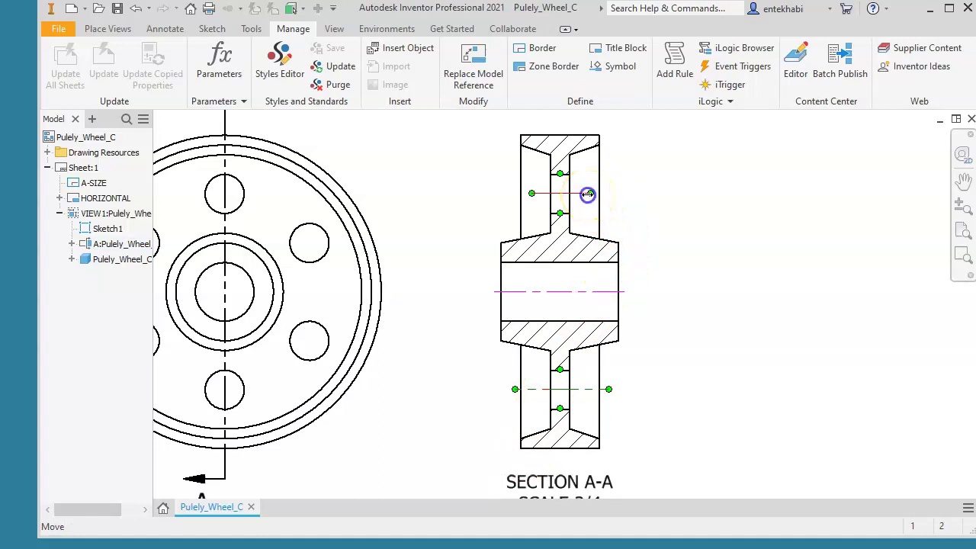
pyautogui.moveTo(611, 198); pyautogui.dragTo(611, 196)
pyautogui.moveTo(531, 194); pyautogui.dragTo(502, 194)
pyautogui.click(717, 320)
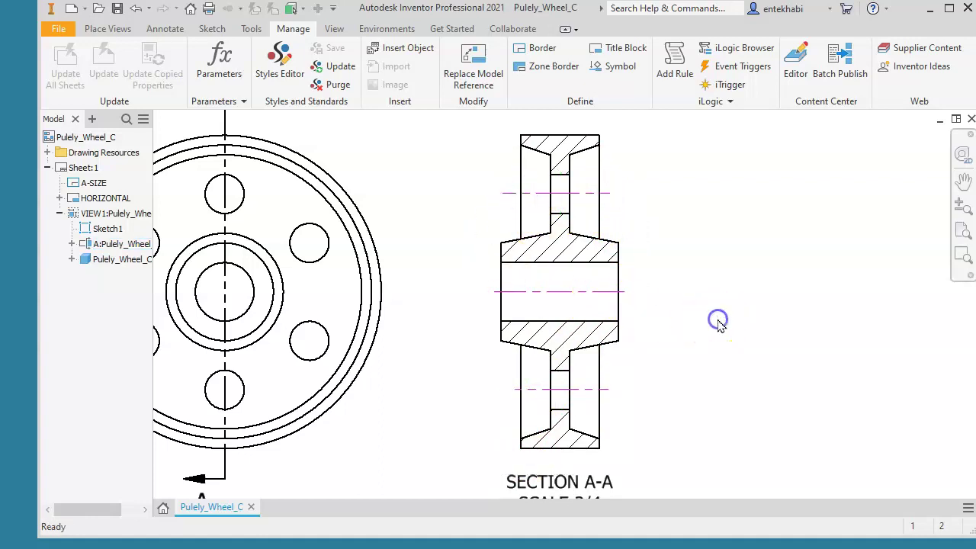
# - Dimension the hub's diameter at its end face in the section view, placing it beside the view with a diameter symbol before the value
pyautogui.scroll(-3, 679, 400)
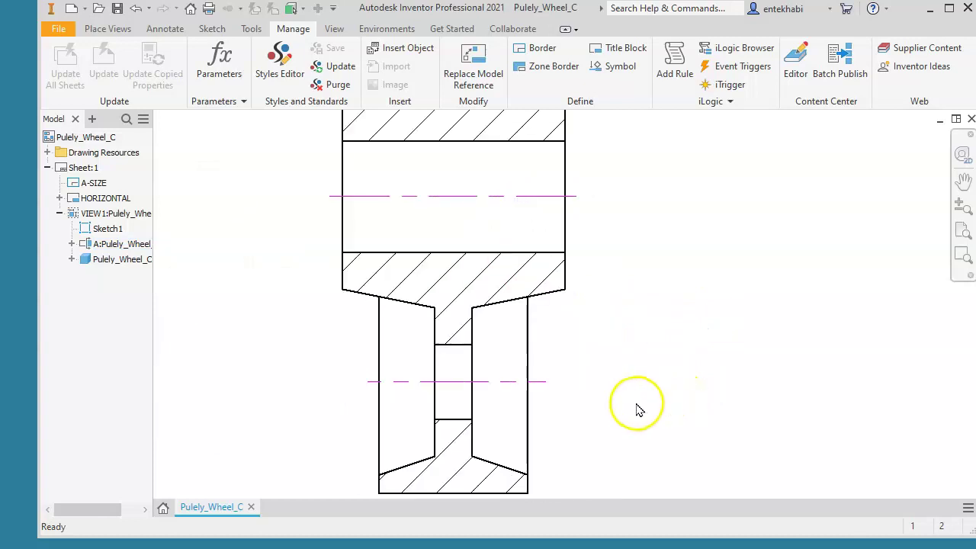
pyautogui.scroll(-3, 634, 403)
pyautogui.scroll(5, 634, 404)
pyautogui.scroll(5, 638, 410)
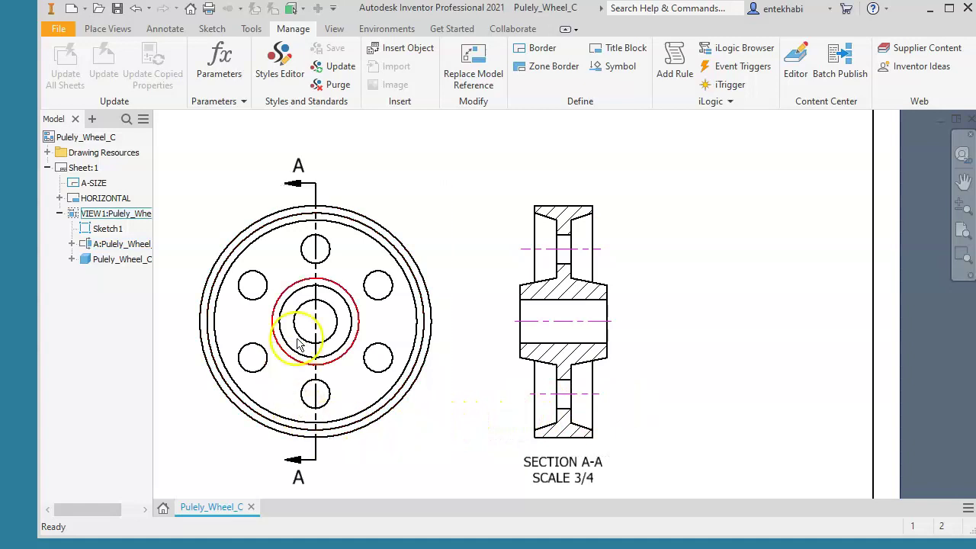
pyautogui.click(172, 30)
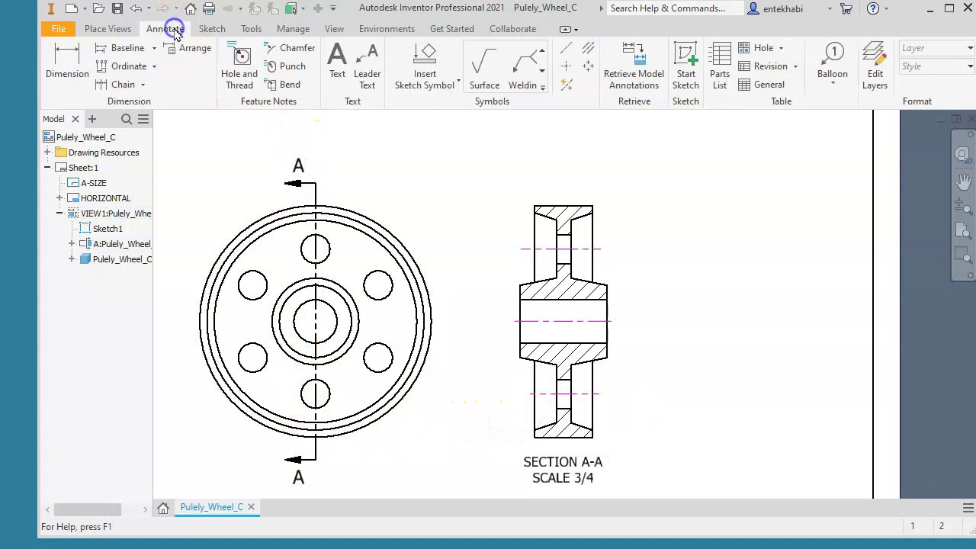
pyautogui.click(68, 67)
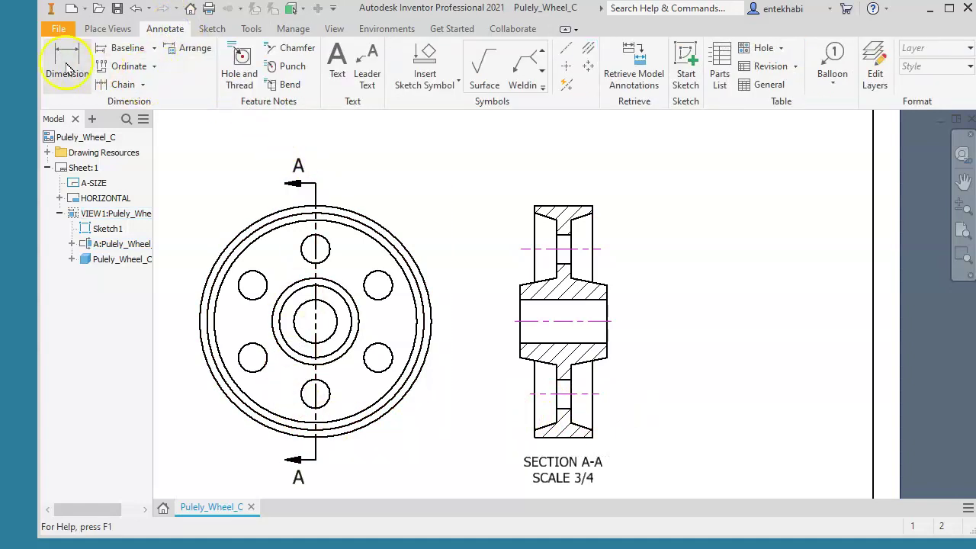
pyautogui.click(65, 66)
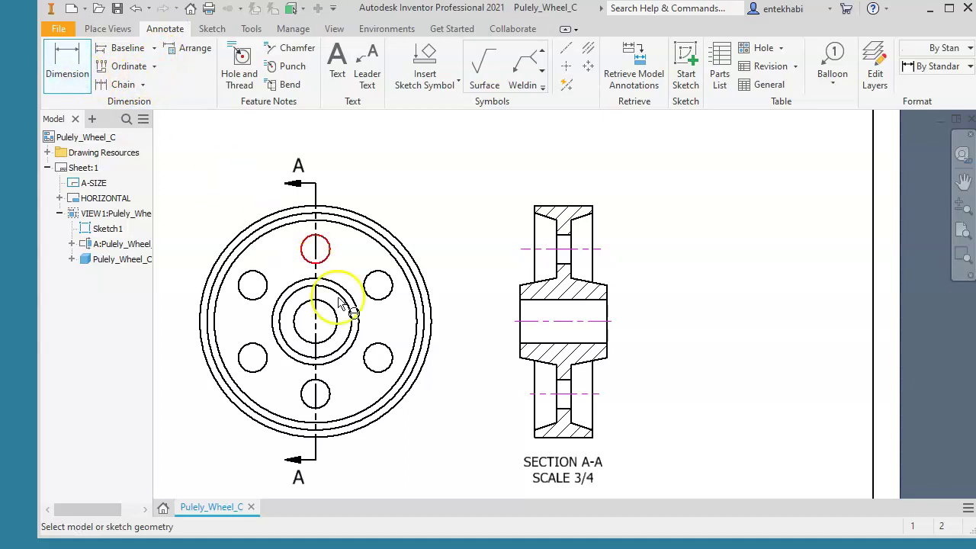
pyautogui.click(604, 359)
pyautogui.click(608, 283)
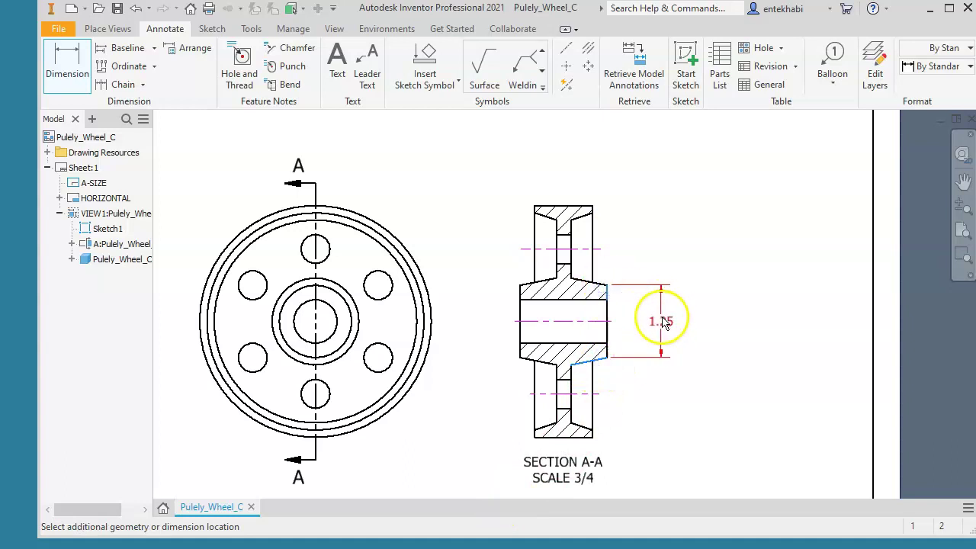
pyautogui.click(653, 324)
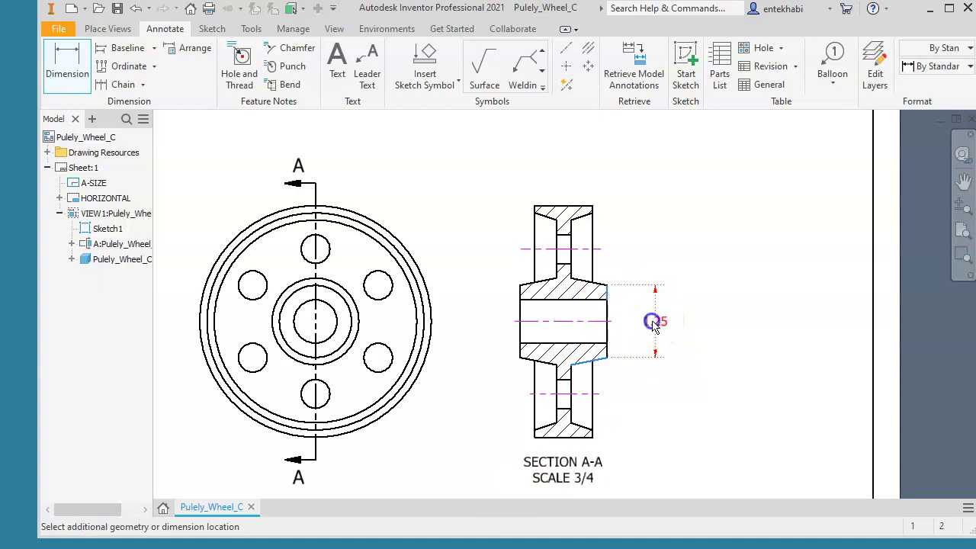
pyautogui.click(345, 266)
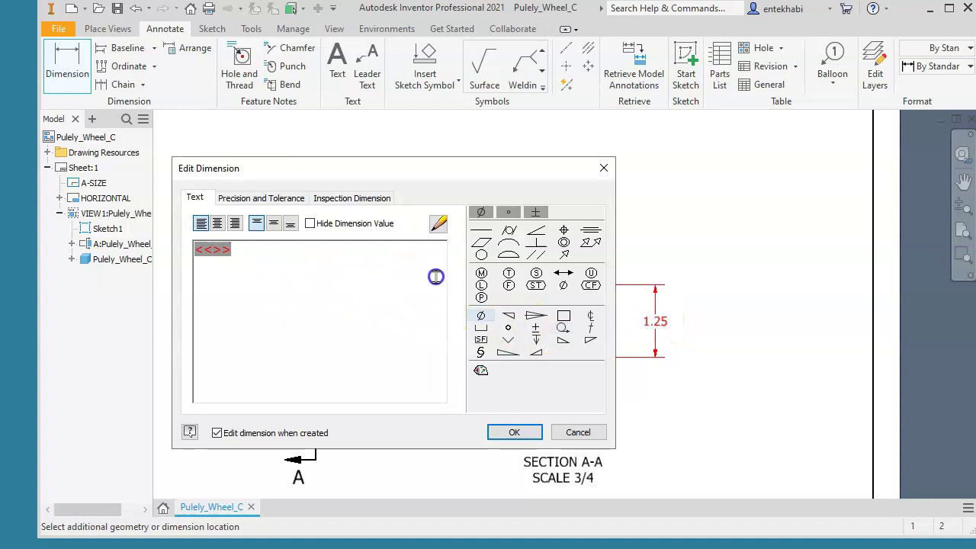
pyautogui.click(482, 317)
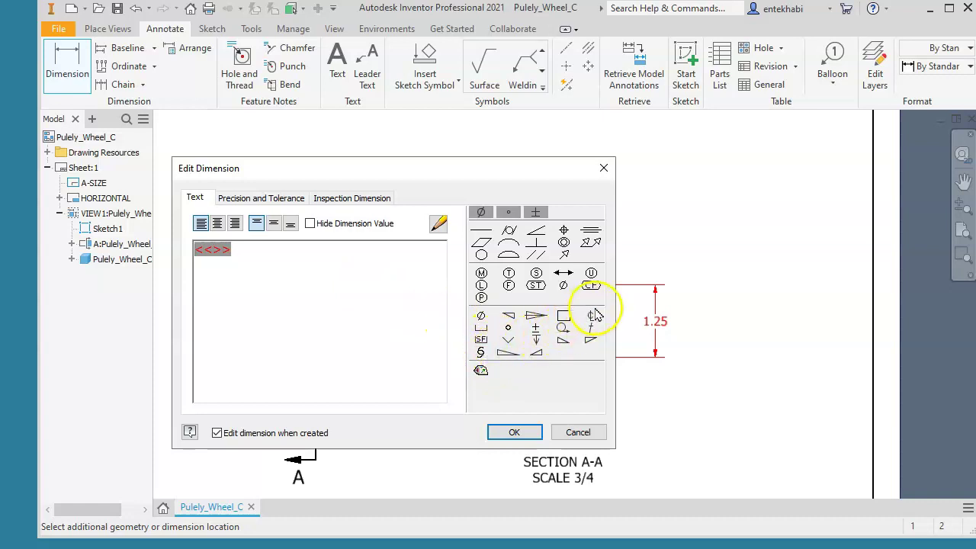
pyautogui.click(481, 315)
pyautogui.click(510, 432)
# - Dimension the hub's larger diameter where it meets the web, outside the first hub dimension, with a diameter symbol before the value
pyautogui.scroll(-2, 640, 343)
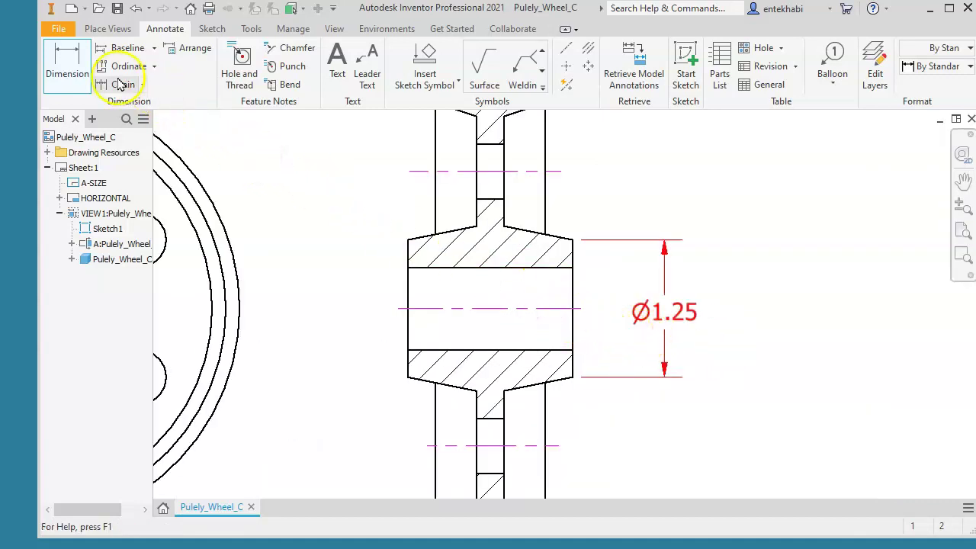
pyautogui.click(74, 66)
pyautogui.click(506, 228)
pyautogui.click(503, 390)
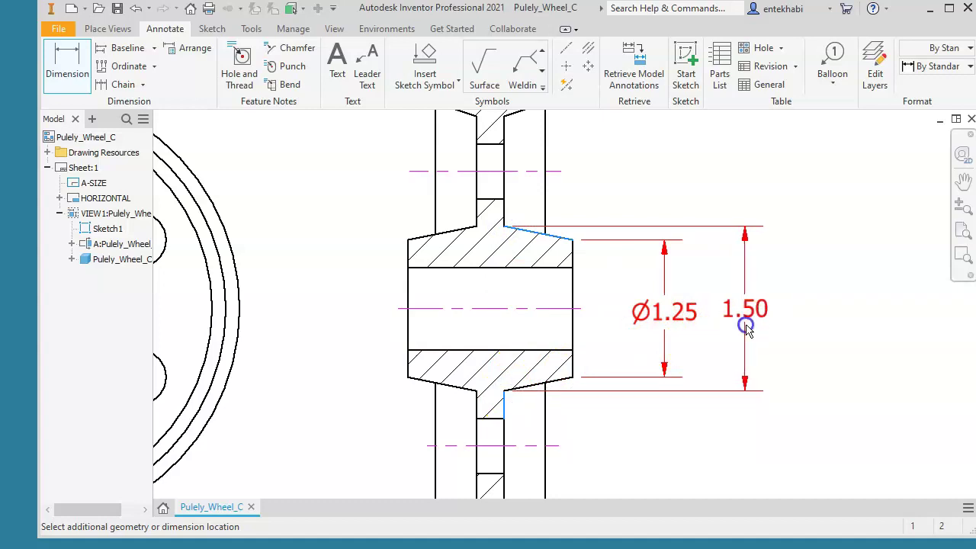
pyautogui.click(746, 326)
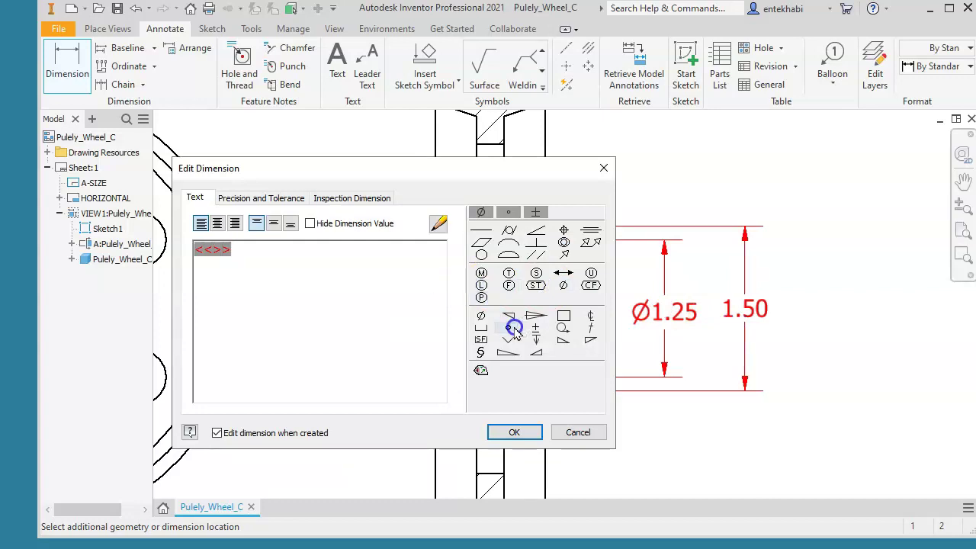
pyautogui.click(481, 315)
pyautogui.click(513, 432)
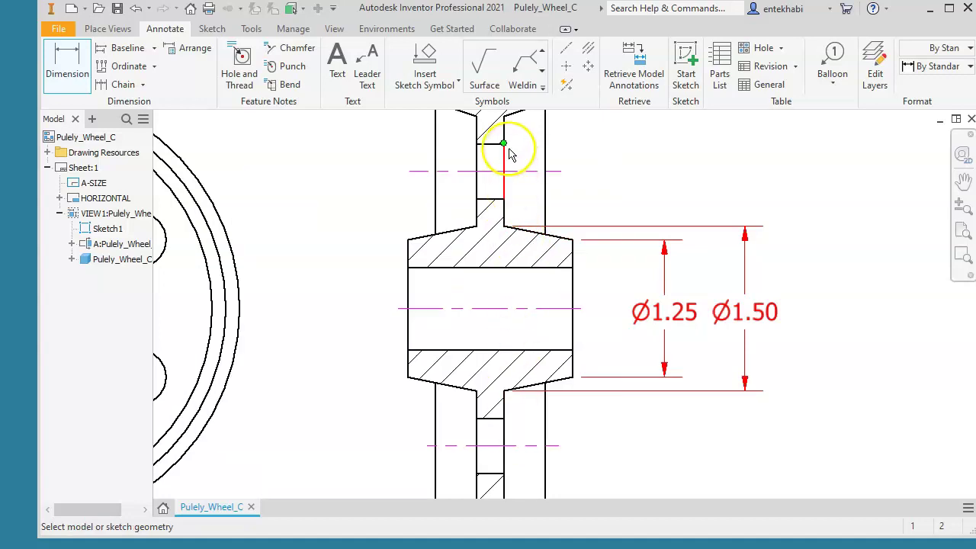
# - Dimension the rim's inner diameter where it meets the web, outside the hub dimensions, with a diameter symbol before the value
pyautogui.click(506, 120)
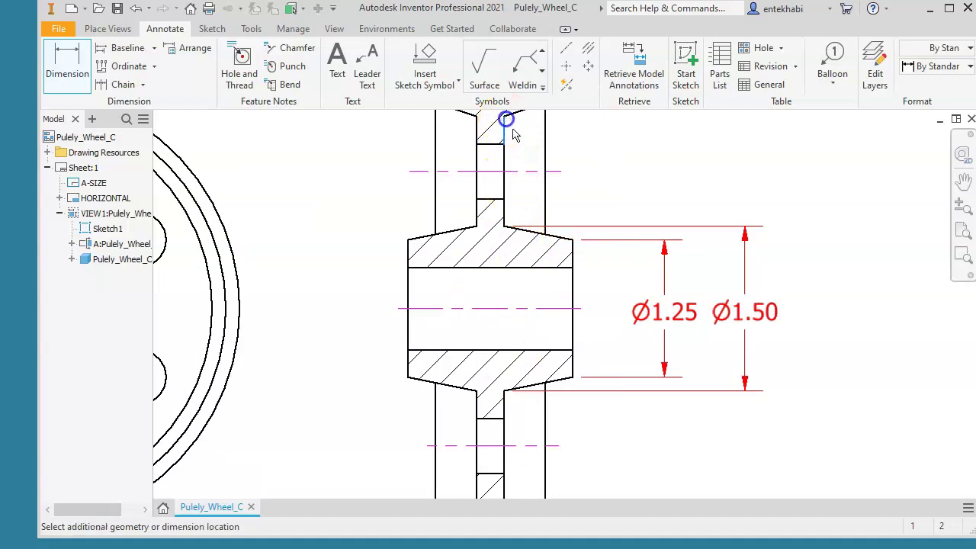
pyautogui.scroll(-3, 547, 424)
pyautogui.scroll(5, 545, 423)
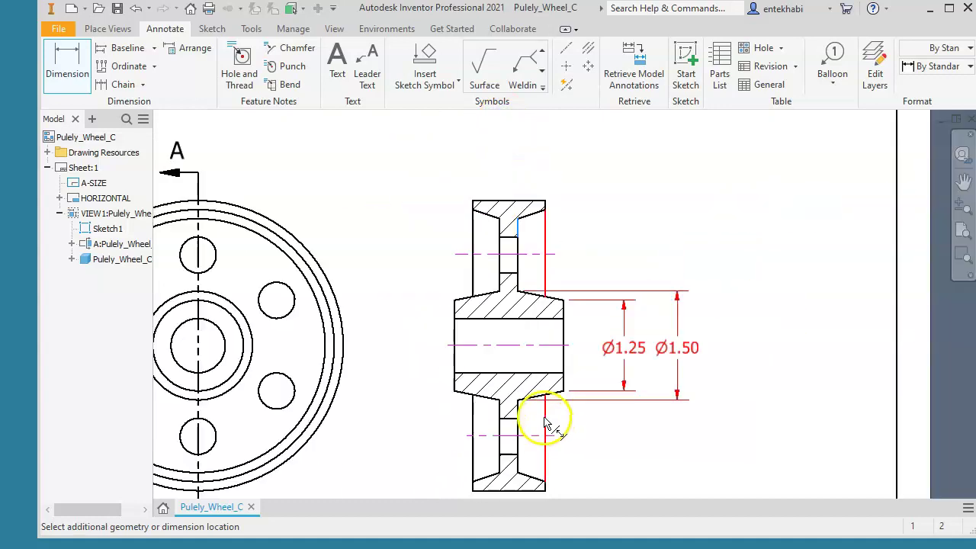
pyautogui.click(520, 470)
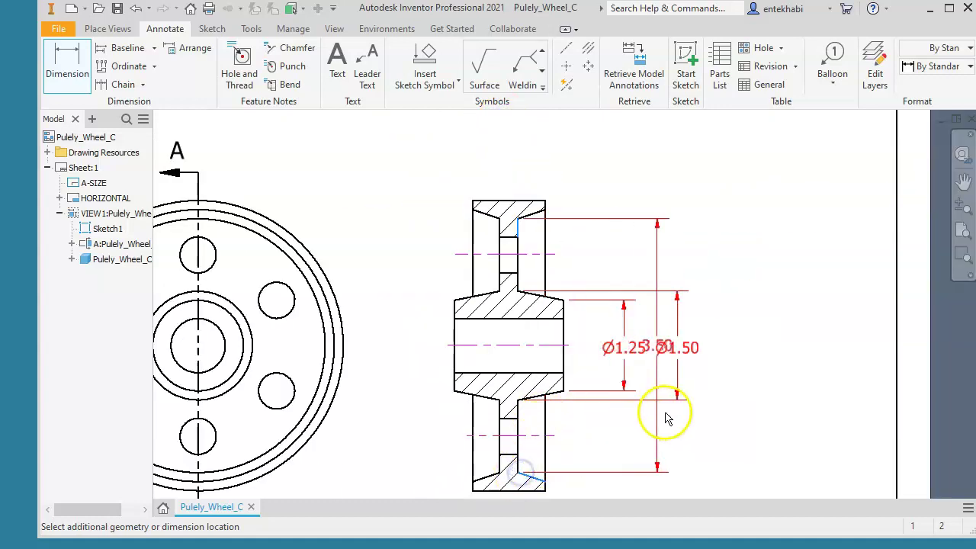
pyautogui.click(731, 386)
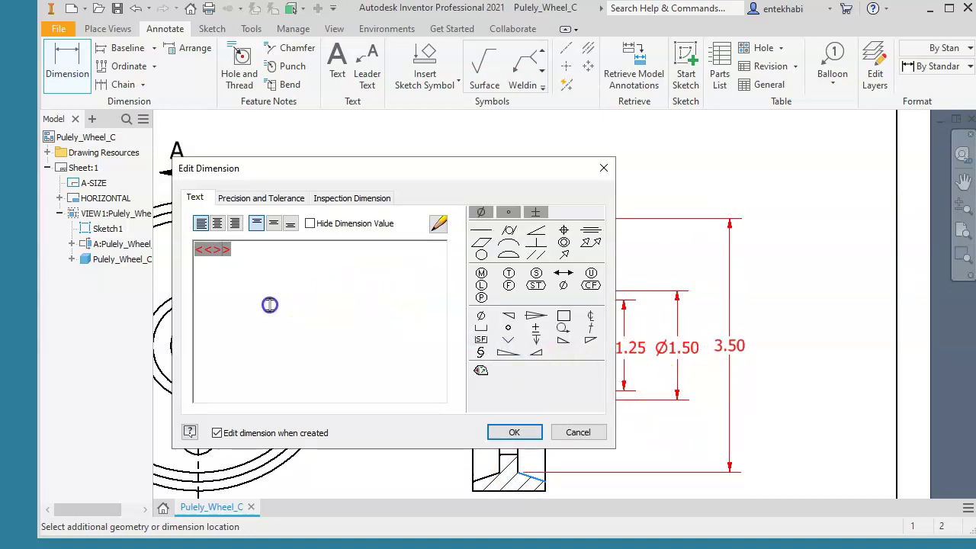
pyautogui.click(482, 318)
pyautogui.click(511, 432)
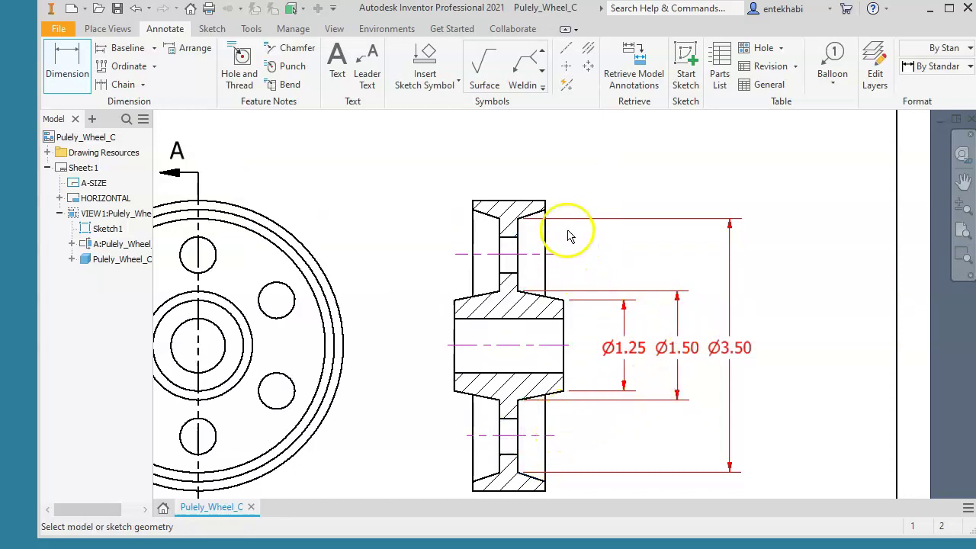
# - Dimension the rim's inner diameter at its side edge, outside the existing dimensions, with a diameter symbol before the value
pyautogui.click(544, 214)
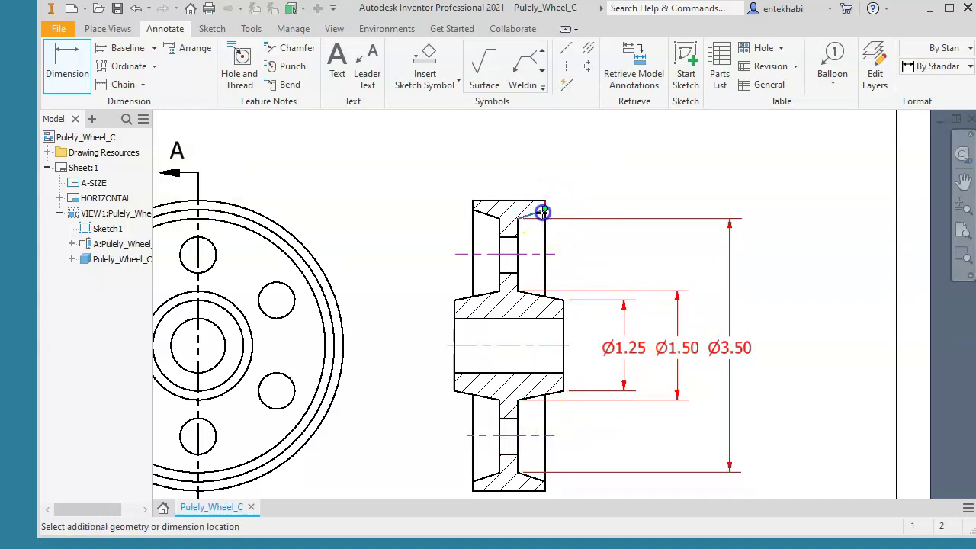
pyautogui.click(545, 482)
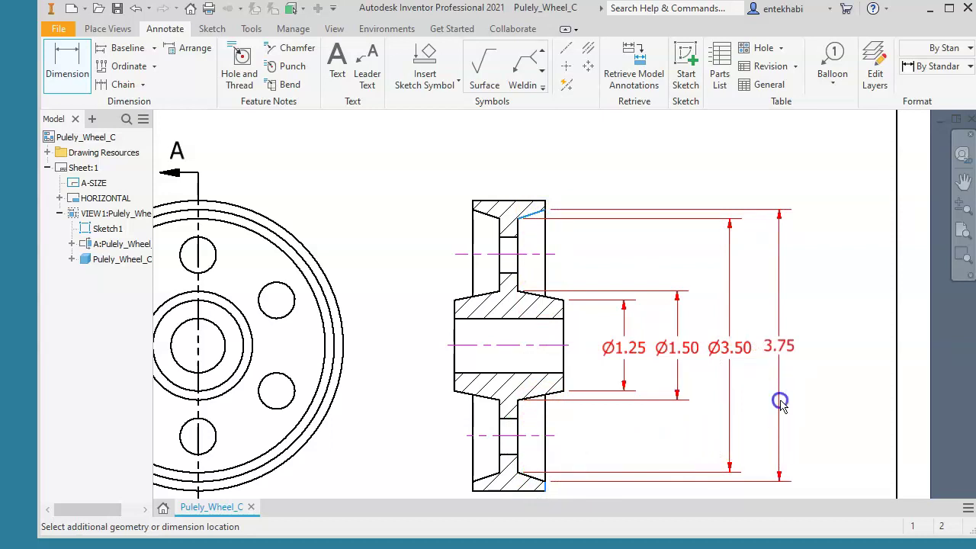
pyautogui.click(780, 402)
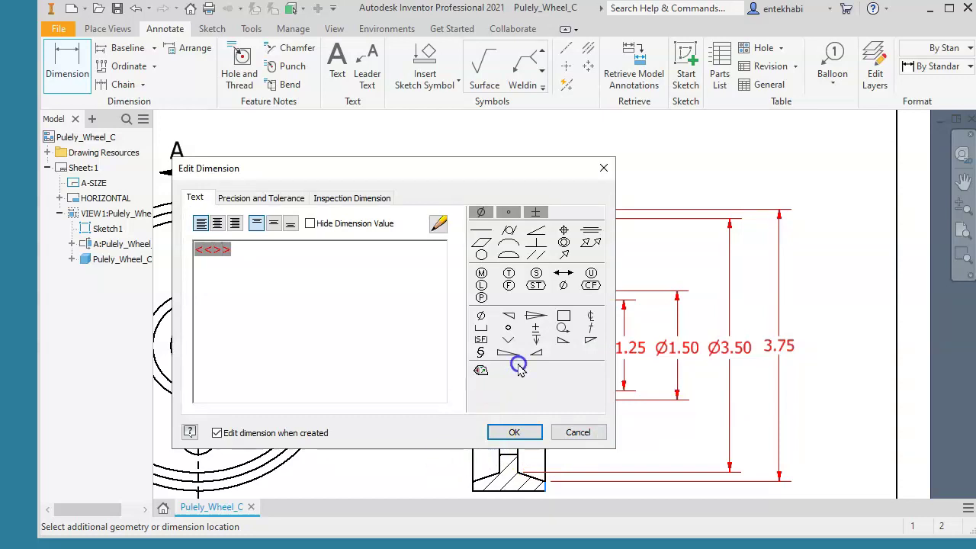
pyautogui.click(482, 318)
pyautogui.click(503, 431)
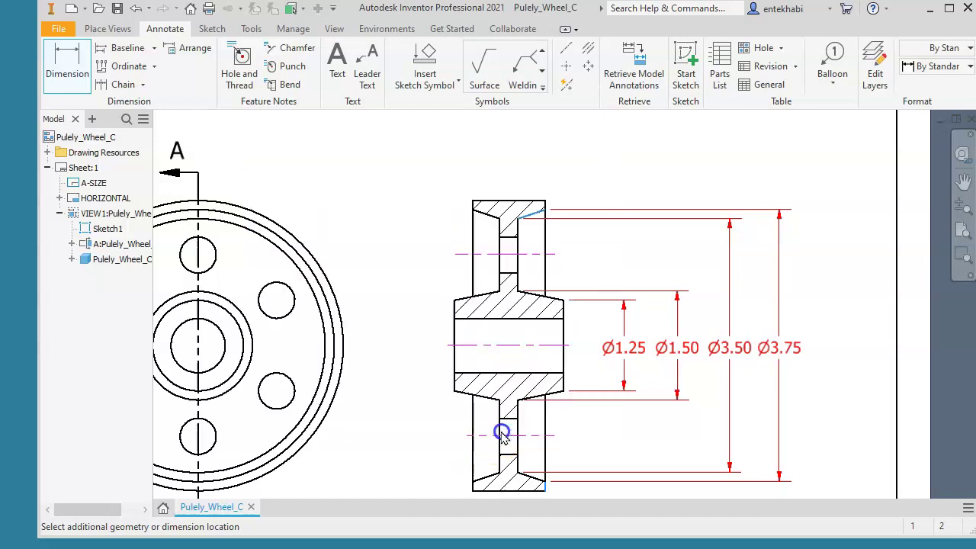
# - Dimension the wheel's outer diameter in the section view as the outermost dimension, with a diameter symbol before the value
pyautogui.click(544, 490)
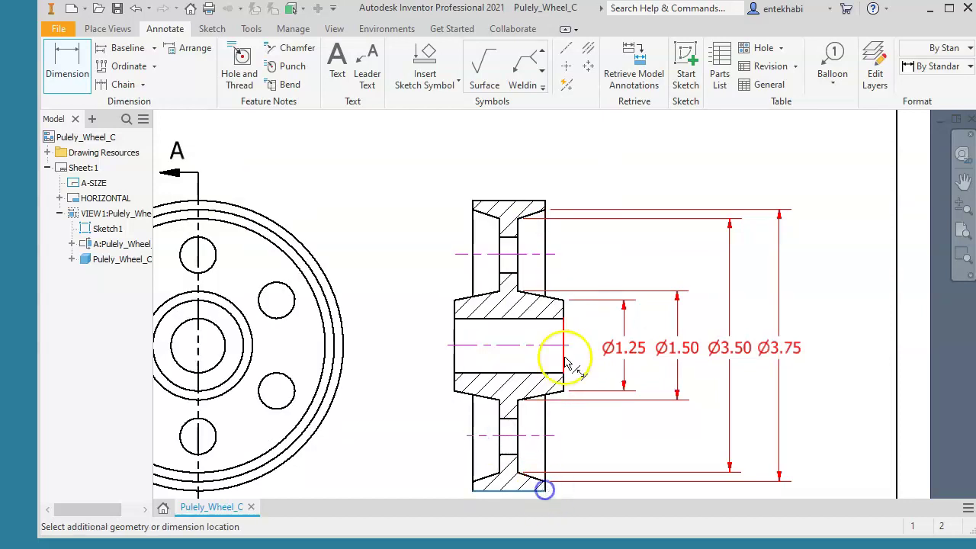
pyautogui.click(546, 200)
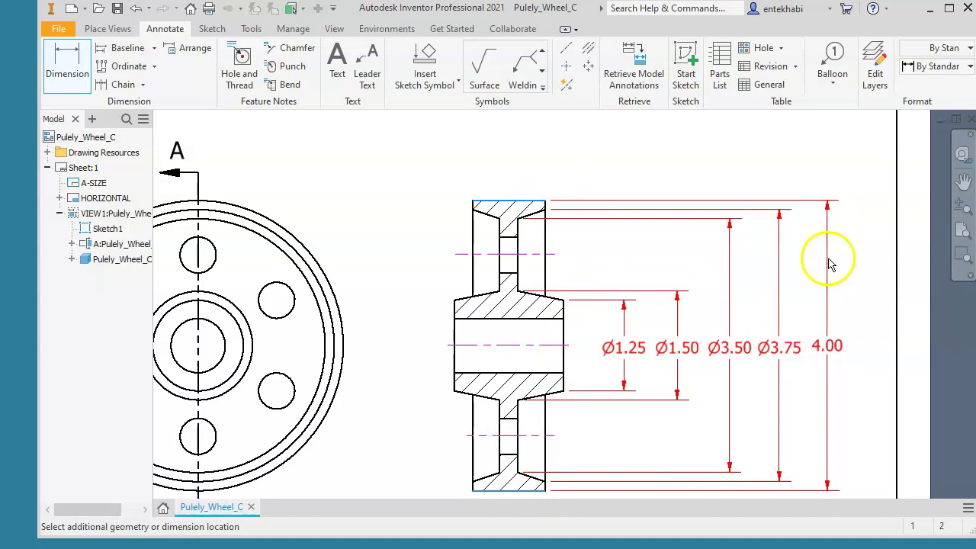
pyautogui.click(828, 260)
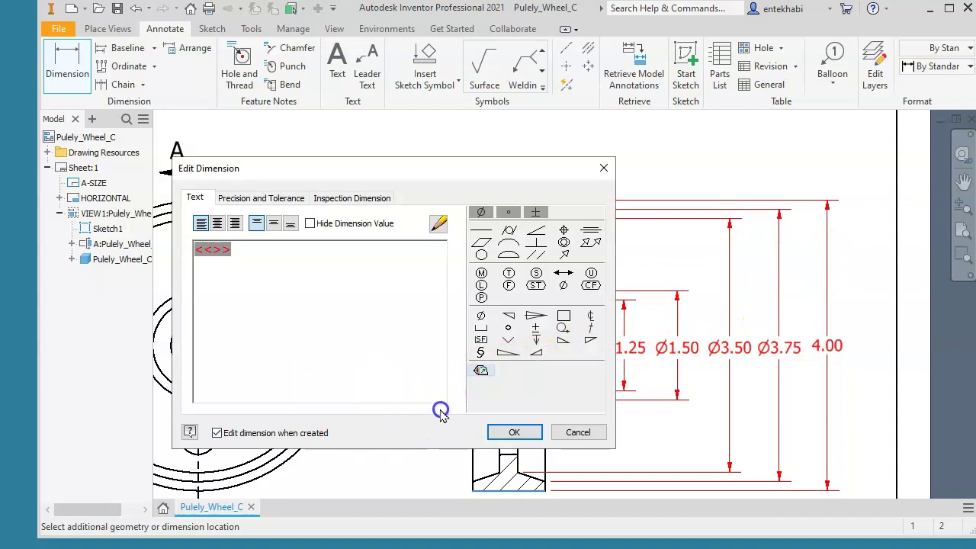
pyautogui.click(481, 316)
pyautogui.click(514, 433)
# - Move the four larger diameter dimensions closer to the section view and stagger their text vertically to avoid crowding
pyautogui.scroll(-3, 465, 396)
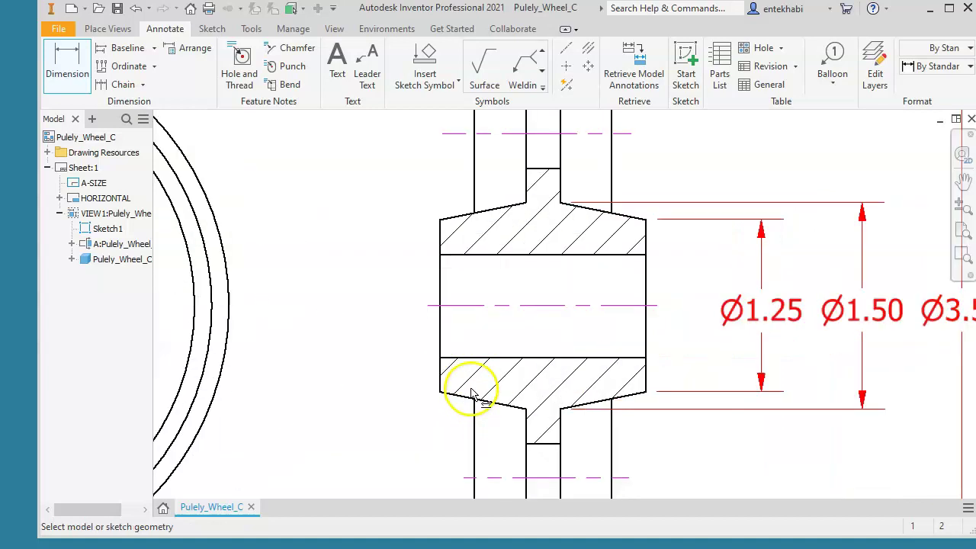
pyautogui.scroll(3, 465, 389)
pyautogui.moveTo(487, 279); pyautogui.dragTo(494, 311, button='middle')
pyautogui.middleClick(494, 312)
pyautogui.middleClick(494, 313)
pyautogui.scroll(3, 621, 304)
pyautogui.moveTo(693, 305); pyautogui.dragTo(464, 344, button='middle')
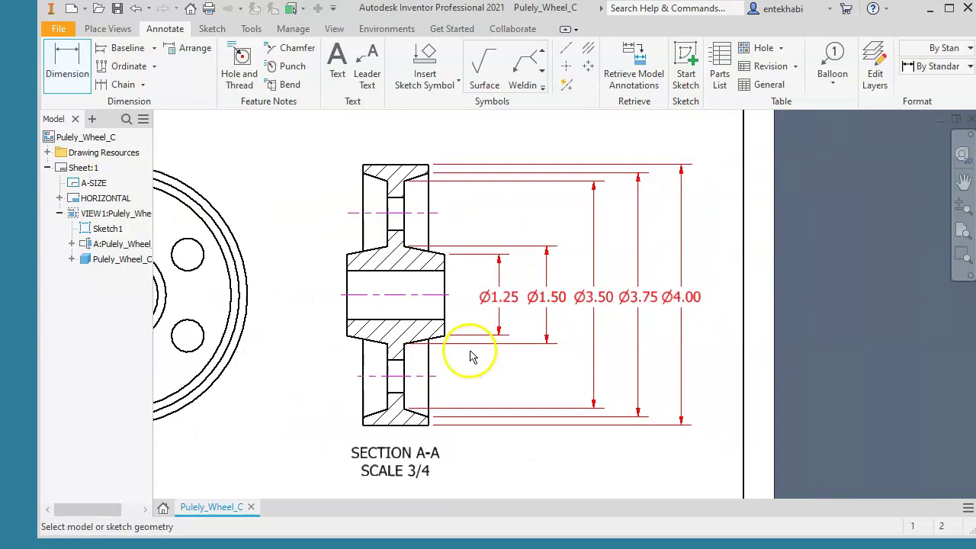
pyautogui.click(463, 337)
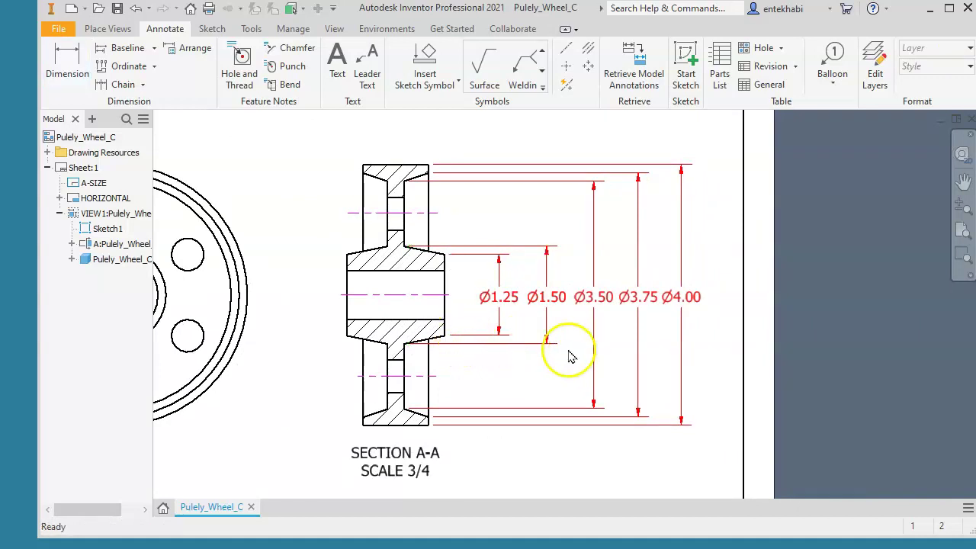
pyautogui.moveTo(548, 297); pyautogui.dragTo(530, 272)
pyautogui.moveTo(593, 296); pyautogui.dragTo(562, 247)
pyautogui.moveTo(634, 310); pyautogui.dragTo(583, 305)
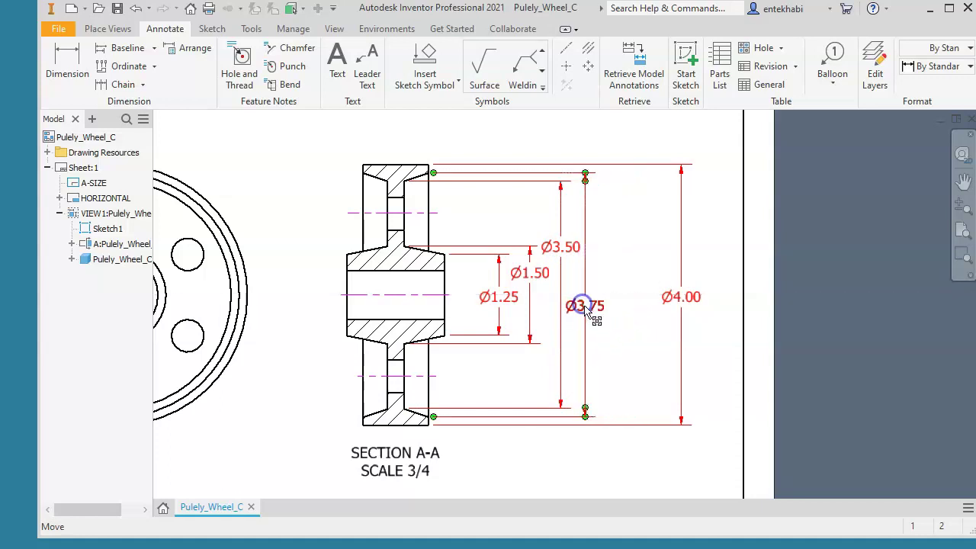
pyautogui.moveTo(682, 306); pyautogui.dragTo(618, 275)
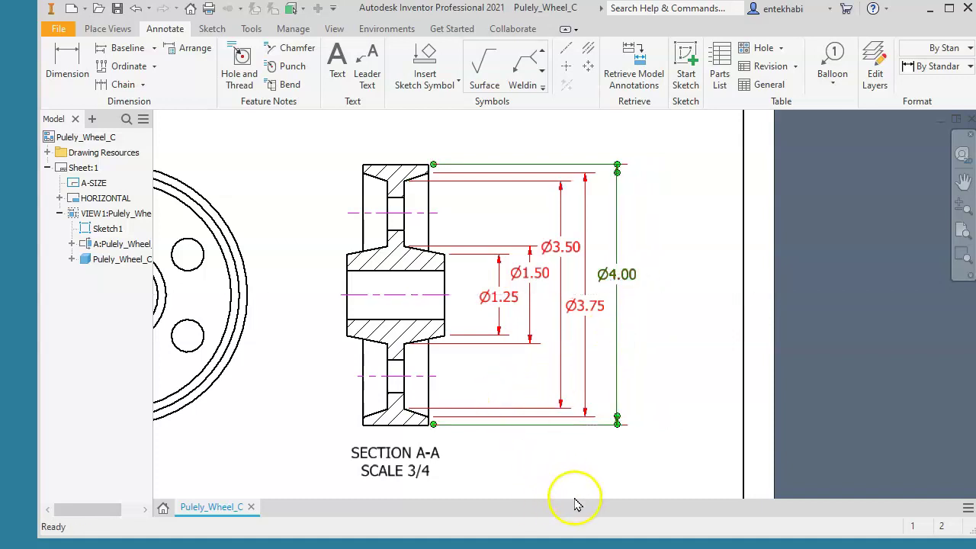
pyautogui.click(313, 441)
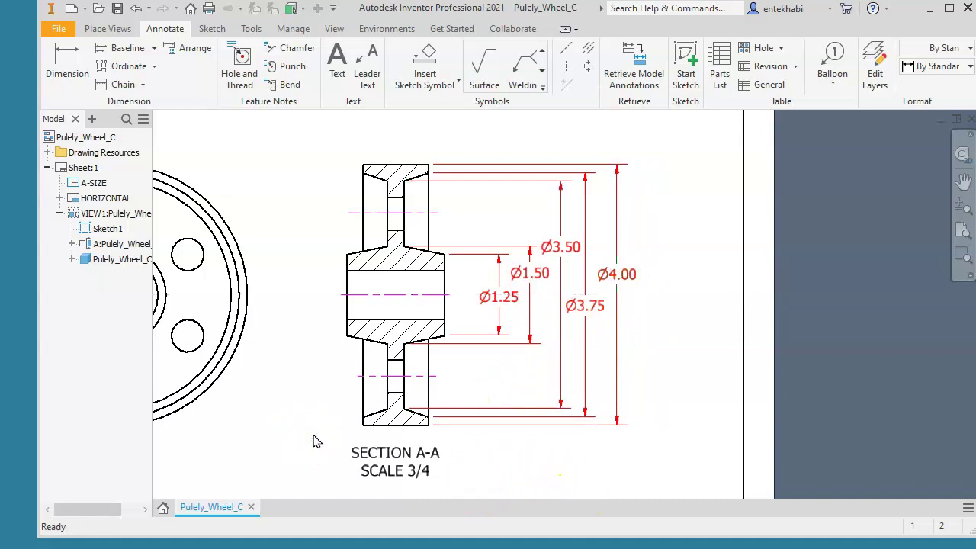
# - Dimension the hub's overall width horizontally above the section view, keeping the default dimension text
pyautogui.moveTo(324, 266); pyautogui.dragTo(391, 404, button='middle')
pyautogui.scroll(5, 427, 286)
pyautogui.scroll(-6, 427, 286)
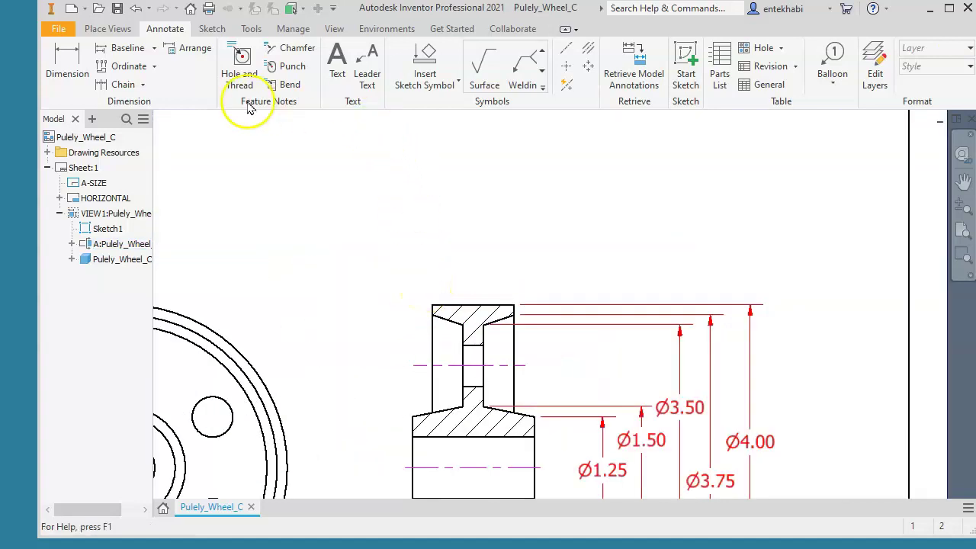
pyautogui.click(67, 65)
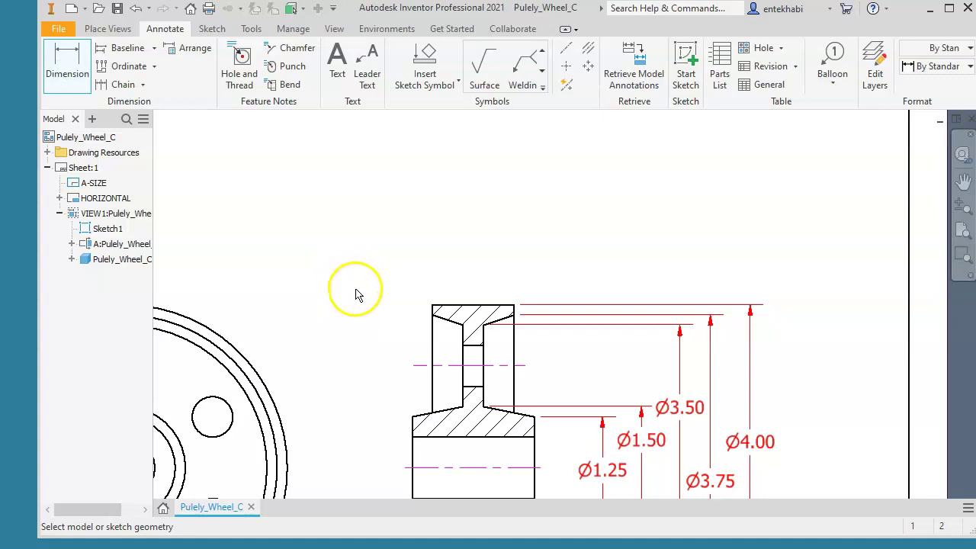
pyautogui.click(418, 416)
pyautogui.click(538, 419)
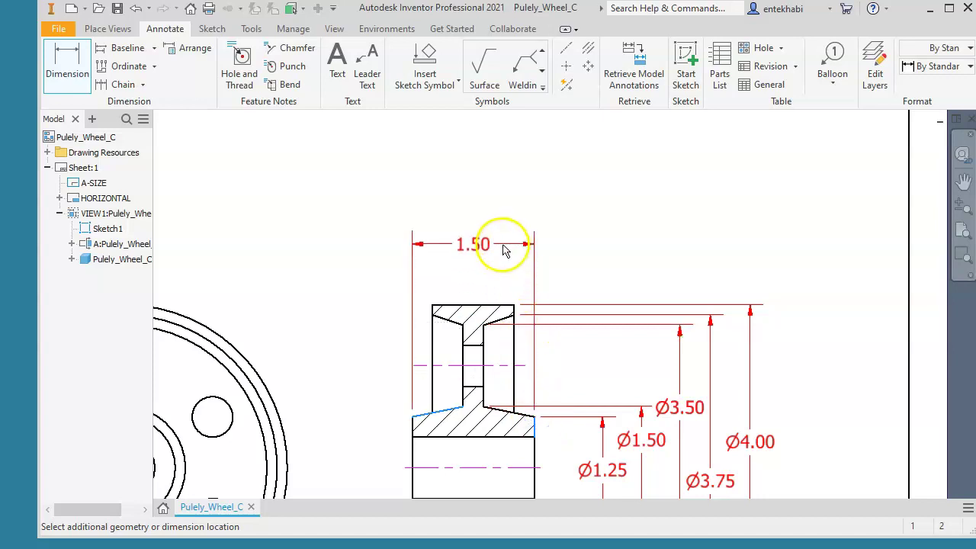
pyautogui.click(482, 246)
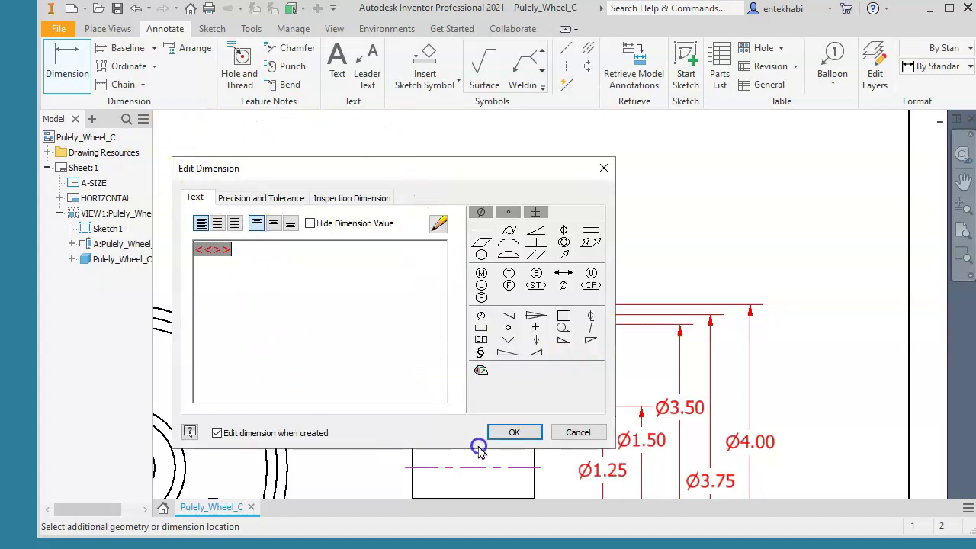
pyautogui.click(500, 431)
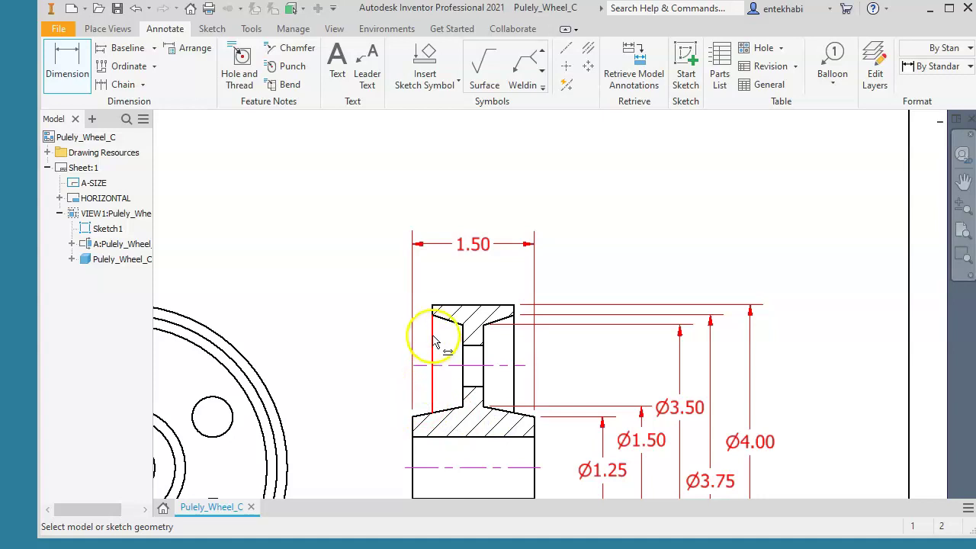
# - Dimension the rim's width between its outer top corners, placed between the section view and the hub width dimension
pyautogui.click(433, 305)
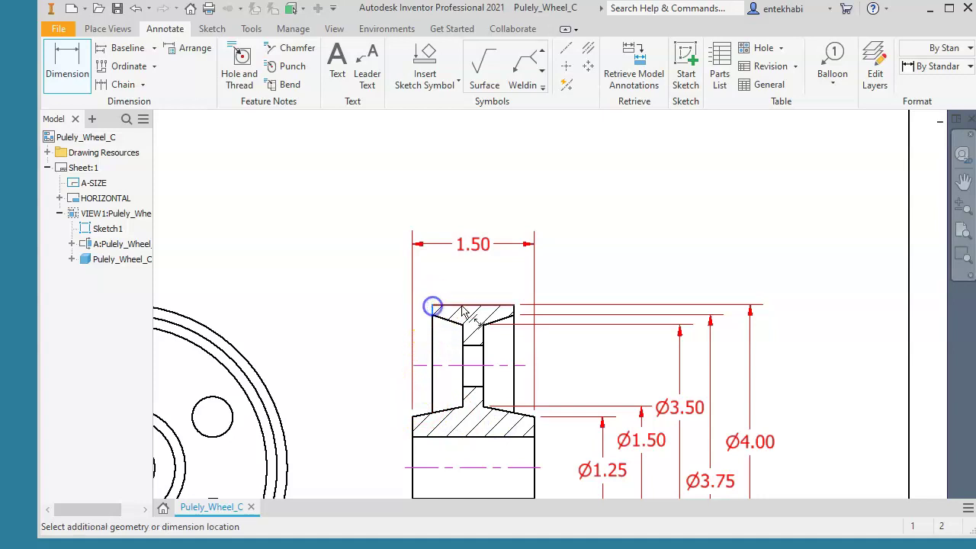
pyautogui.click(512, 304)
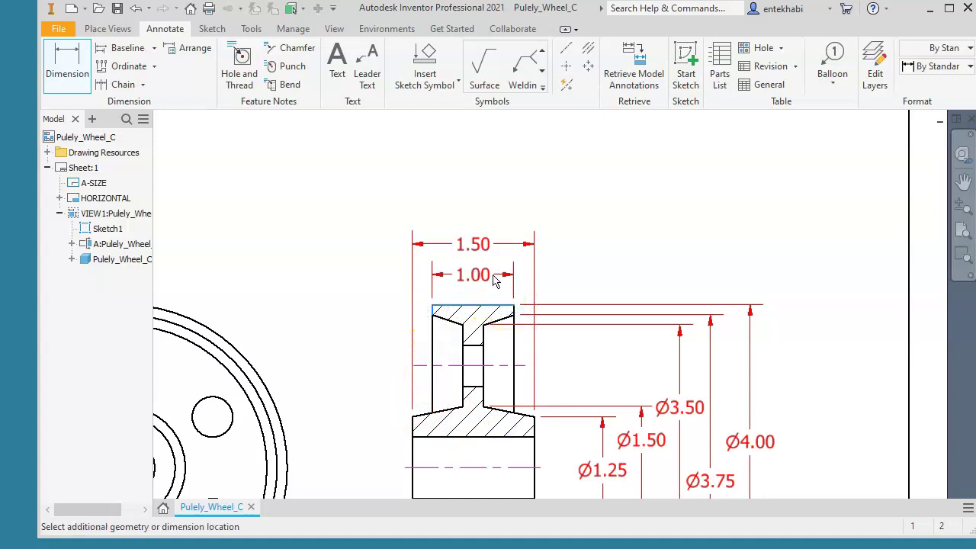
pyautogui.click(493, 279)
pyautogui.click(505, 429)
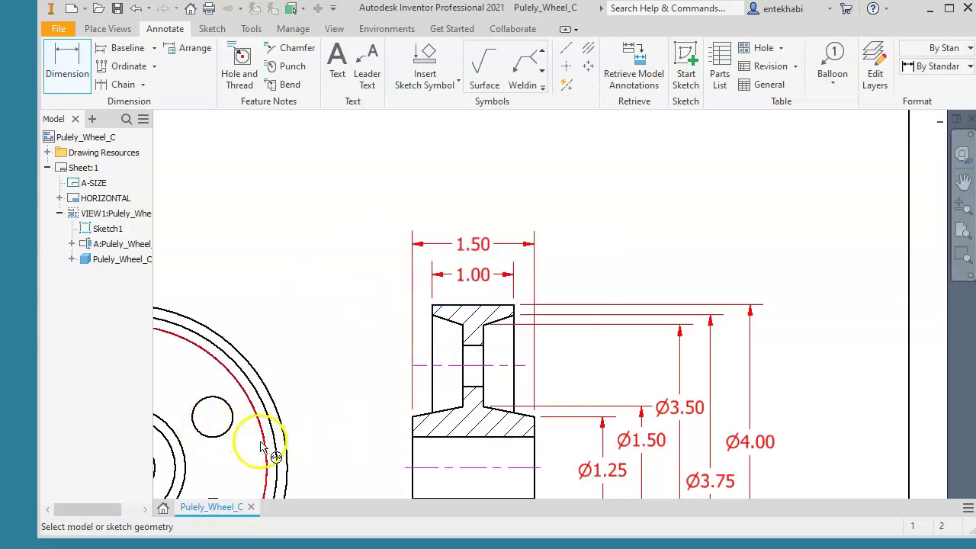
# - Dimension the top small hole's diameter outside the circular view's upper left, adding 6X before the value and EQ SPACEd on a second line
pyautogui.middleClick(260, 441)
pyautogui.middleClick(260, 441)
pyautogui.scroll(-1, 309, 460)
pyautogui.scroll(3, 420, 294)
pyautogui.scroll(-2, 382, 326)
pyautogui.scroll(4, 384, 330)
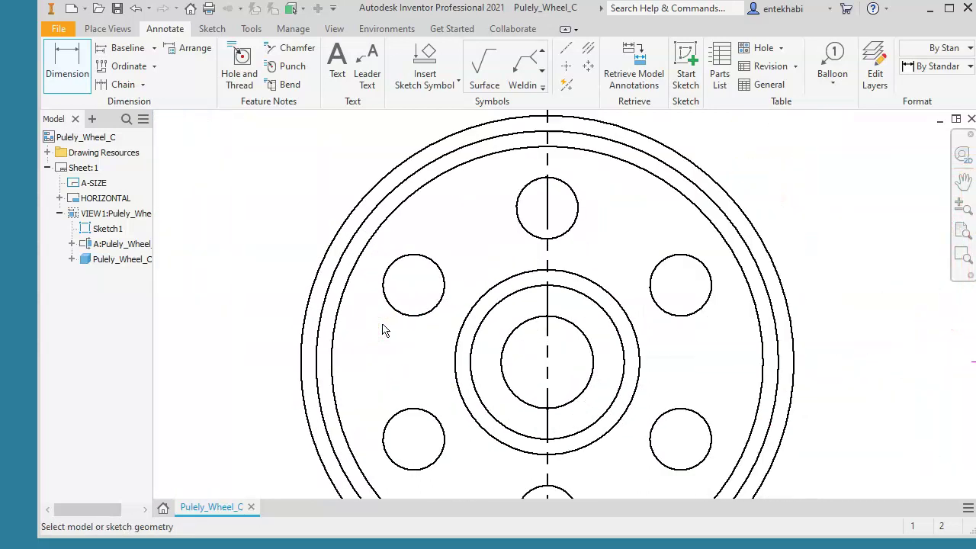
pyautogui.moveTo(381, 337)
pyautogui.mouseDown(button='middle')
pyautogui.moveTo(325, 358)
pyautogui.moveTo(314, 340)
pyautogui.moveTo(355, 394)
pyautogui.mouseUp(button='middle')
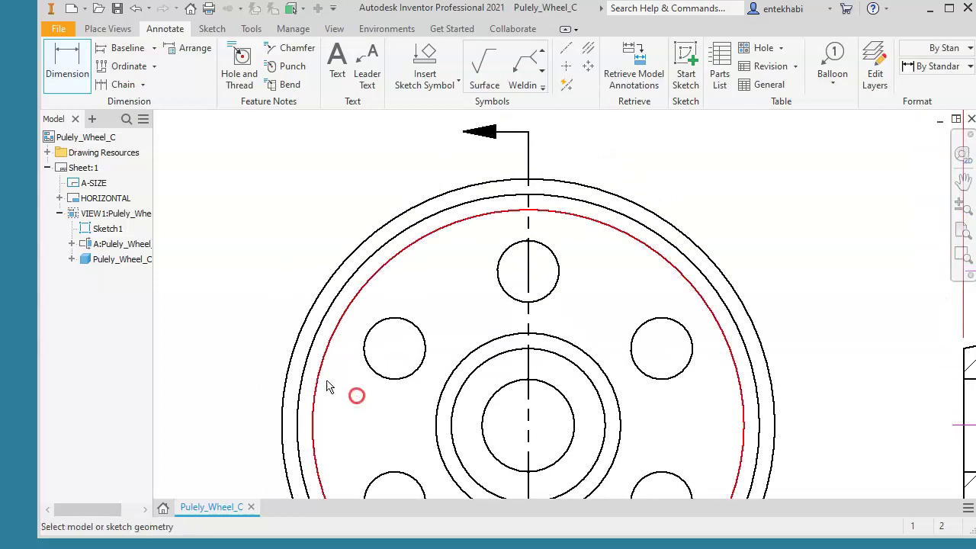
pyautogui.click(67, 65)
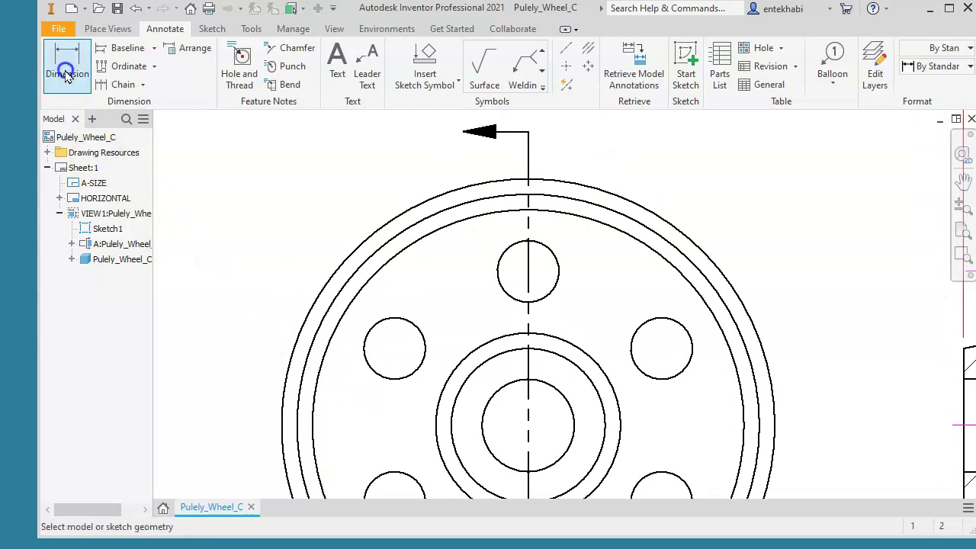
pyautogui.click(507, 253)
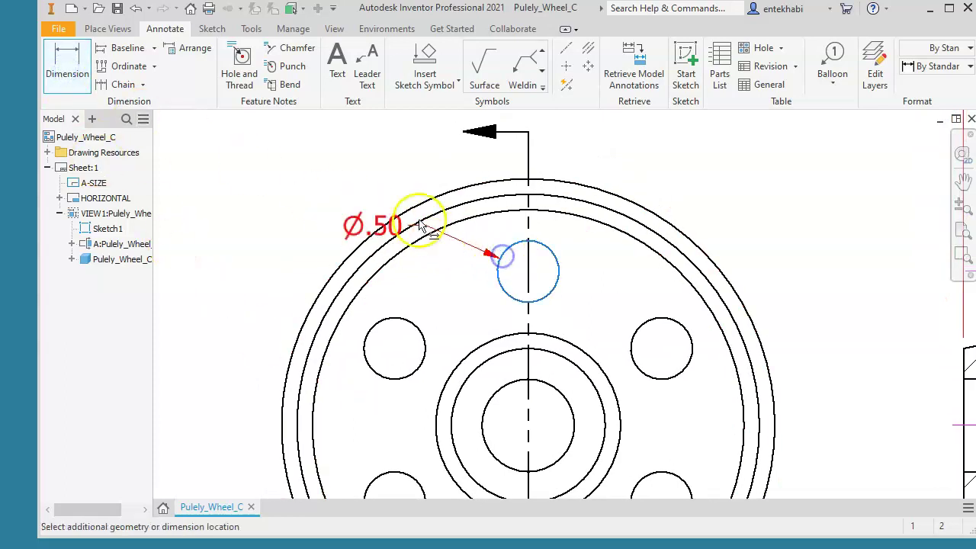
pyautogui.click(364, 167)
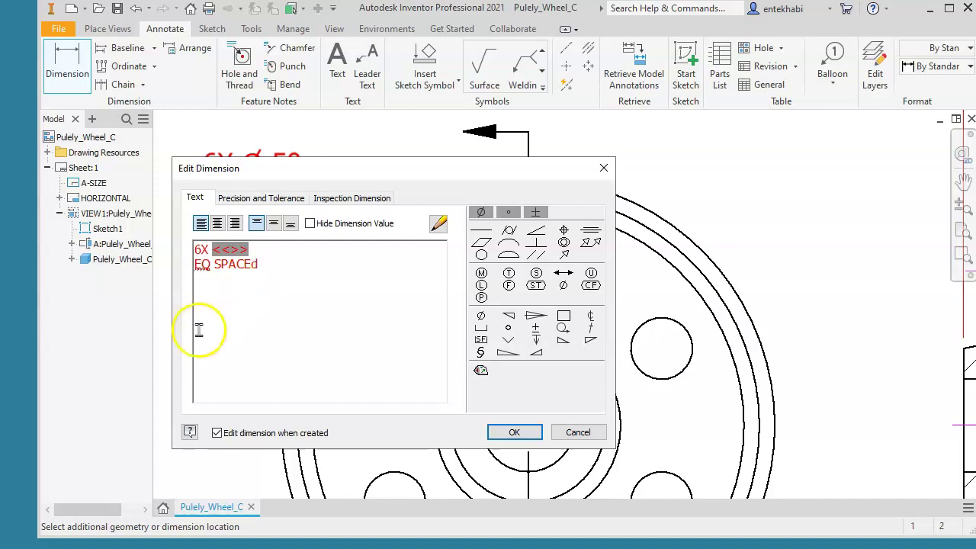
pyautogui.click(512, 433)
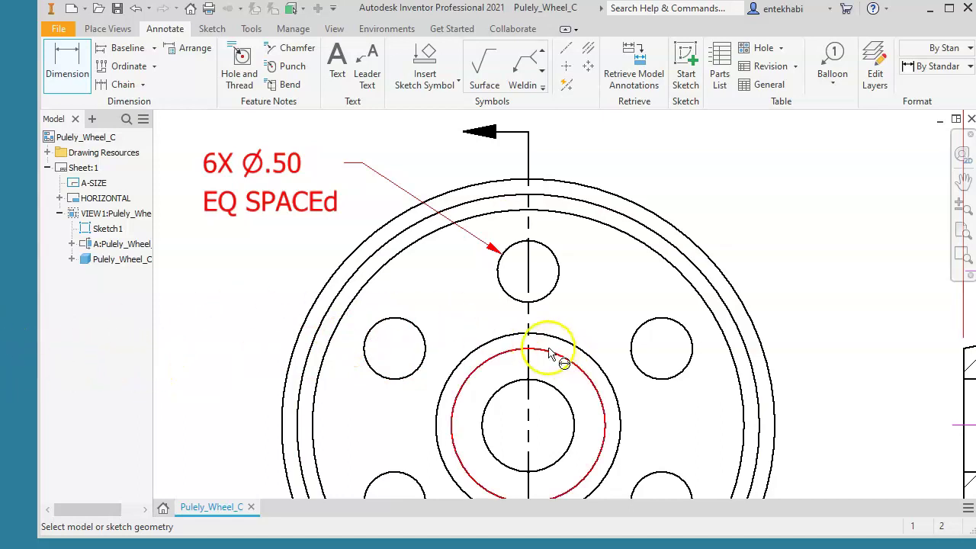
# - Dimension the central bore's diameter in the circular view, placing the value outside the wheel at its lower left
pyautogui.scroll(-3, 539, 343)
pyautogui.scroll(5, 538, 343)
pyautogui.moveTo(449, 318); pyautogui.dragTo(401, 296, button='middle')
pyautogui.moveTo(402, 296)
pyautogui.mouseDown()
pyautogui.moveTo(253, 216)
pyautogui.moveTo(321, 202)
pyautogui.mouseUp()
pyautogui.press('Escape')
pyautogui.click(57, 64)
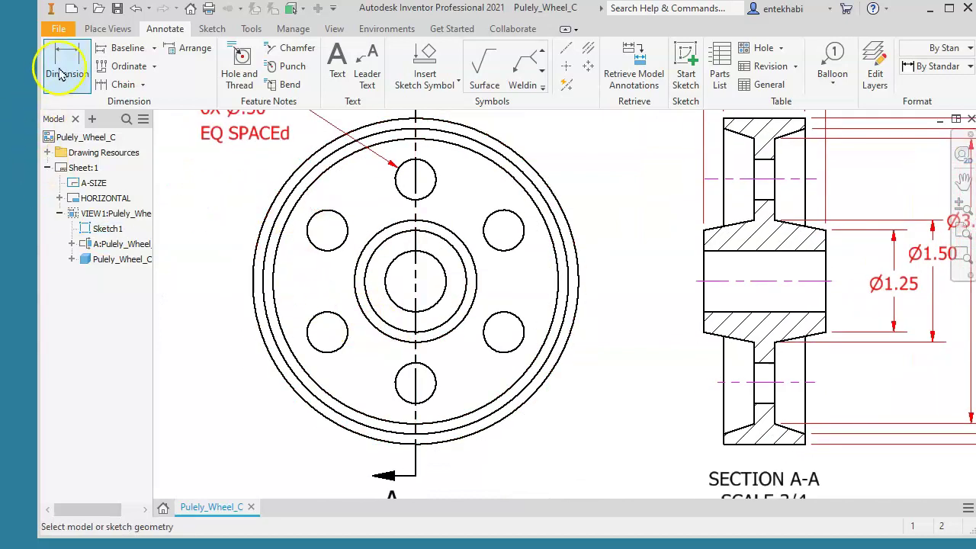
pyautogui.click(398, 306)
pyautogui.click(290, 445)
pyautogui.click(509, 433)
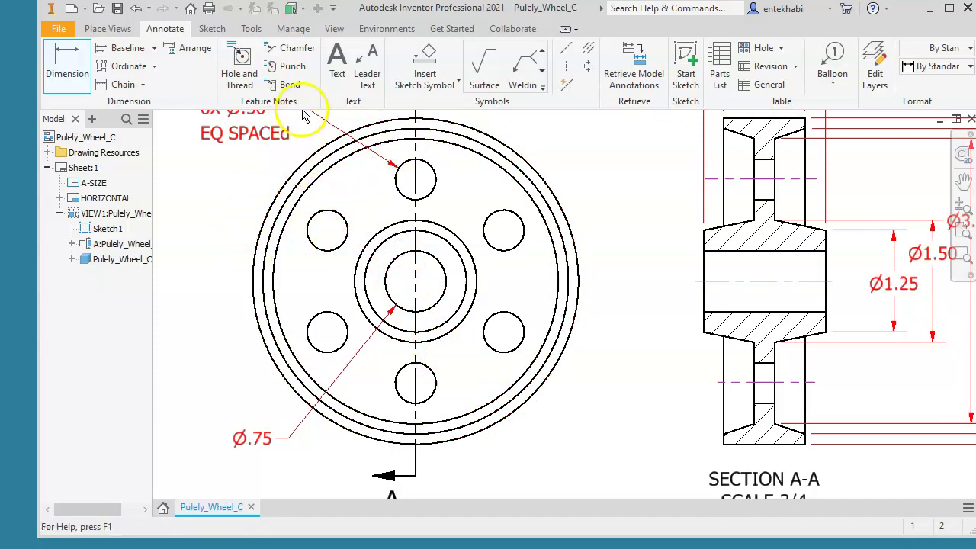
# - Create a circular centerline through the centers of all six small holes in the circular view
pyautogui.click(564, 52)
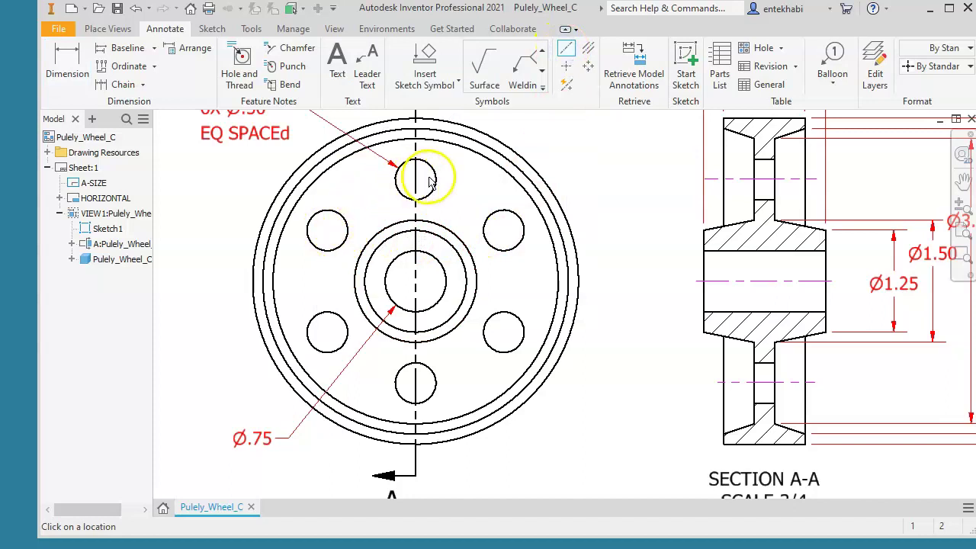
pyautogui.click(499, 217)
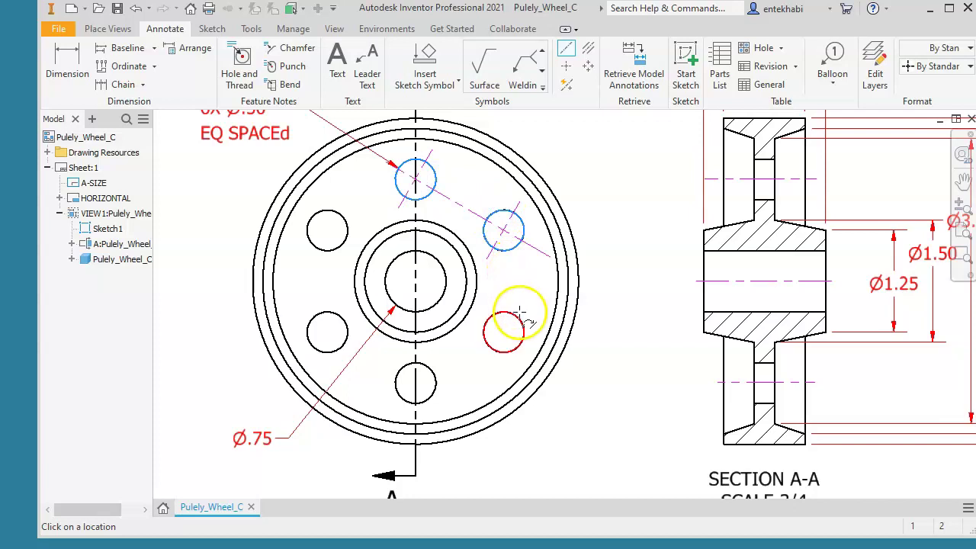
pyautogui.click(432, 379)
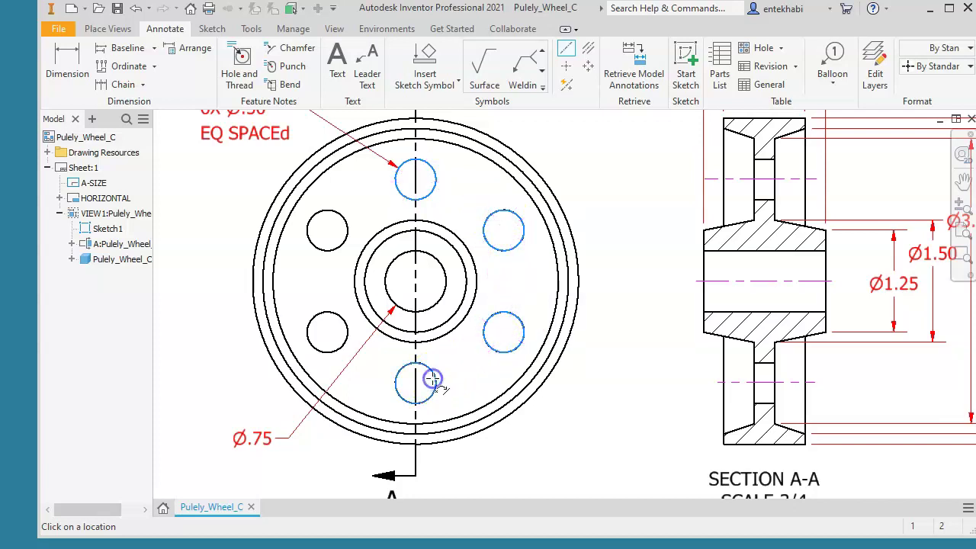
pyautogui.click(339, 343)
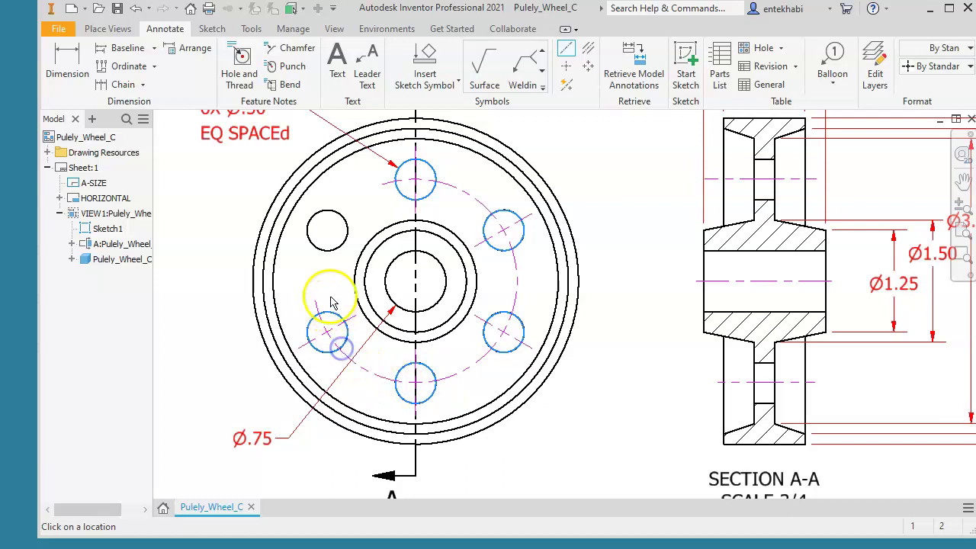
pyautogui.click(329, 251)
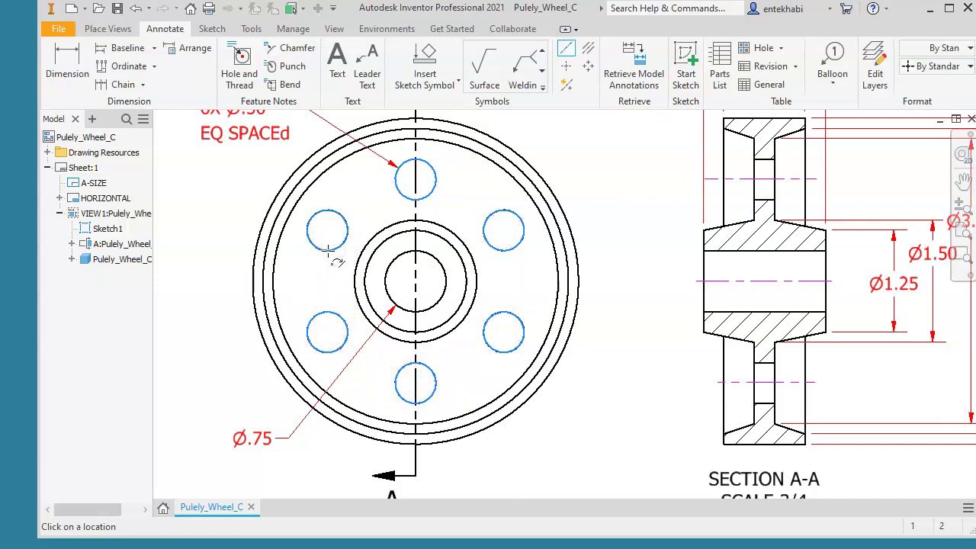
pyautogui.rightClick(450, 169)
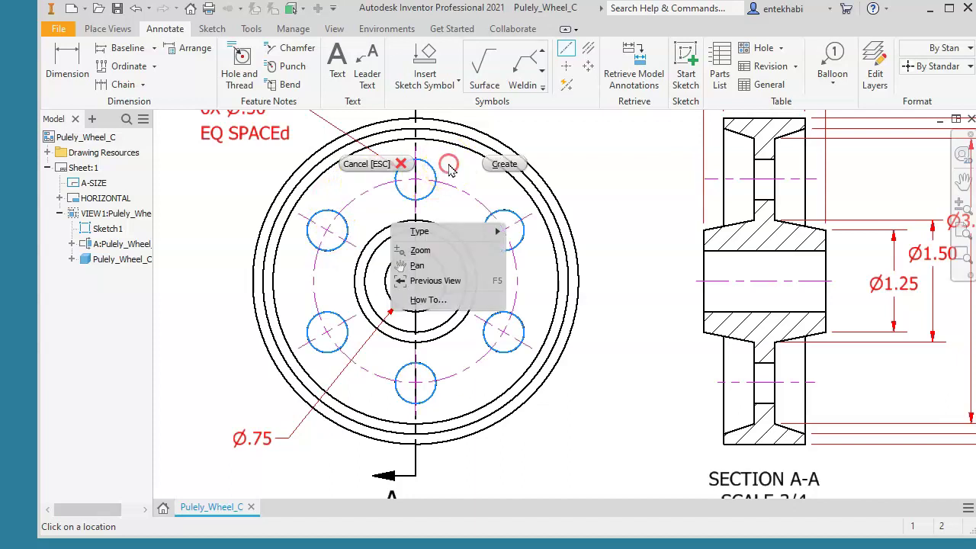
pyautogui.click(503, 166)
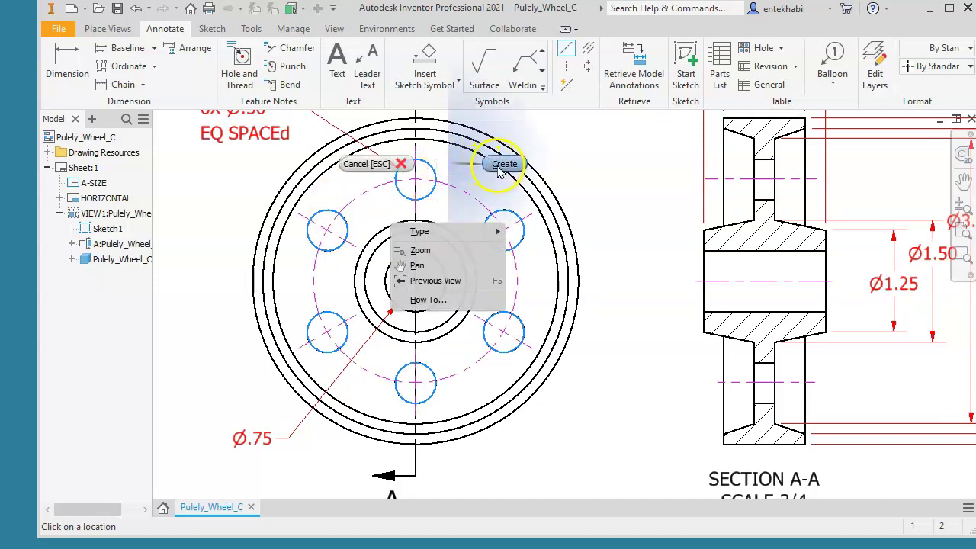
pyautogui.click(502, 166)
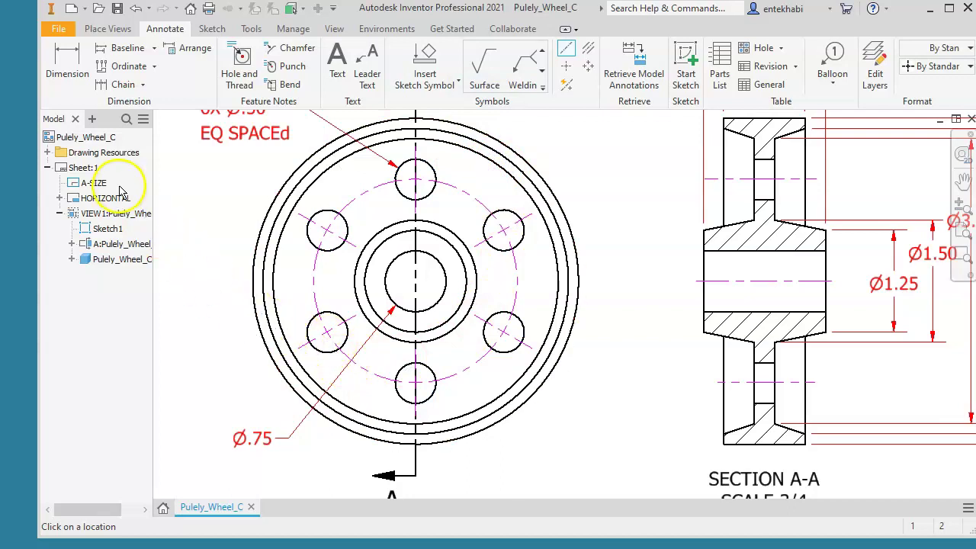
# - Begin a diameter dimension on the bolt-circle centerline and turn on its Leader From Center option
pyautogui.click(107, 229)
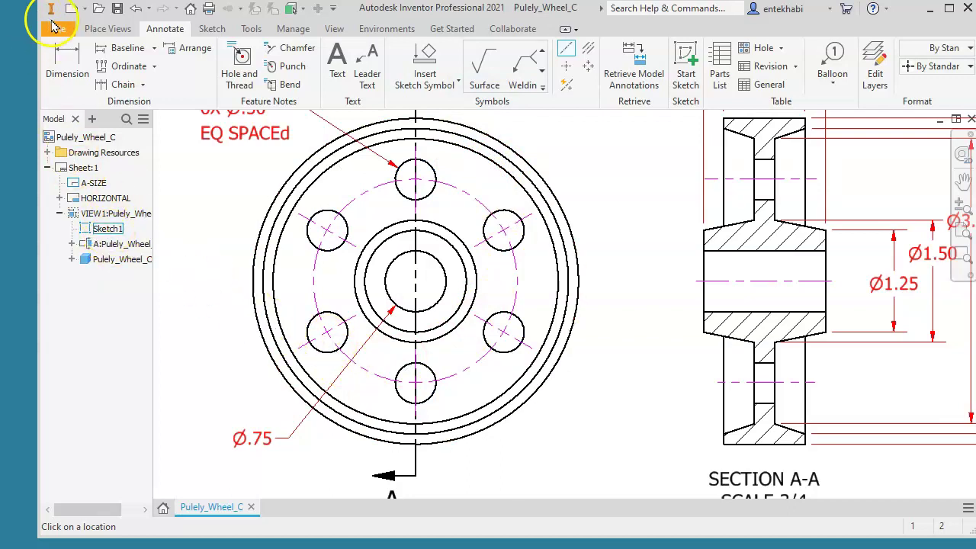
pyautogui.click(61, 65)
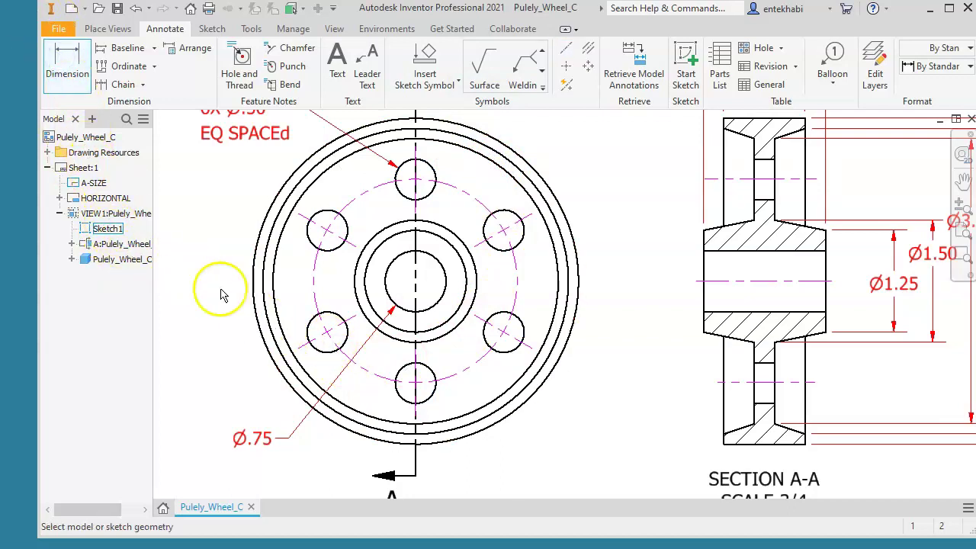
pyautogui.moveTo(444, 256)
pyautogui.mouseDown(button='middle')
pyautogui.moveTo(431, 320)
pyautogui.moveTo(404, 346)
pyautogui.mouseUp(button='middle')
pyautogui.click(424, 292)
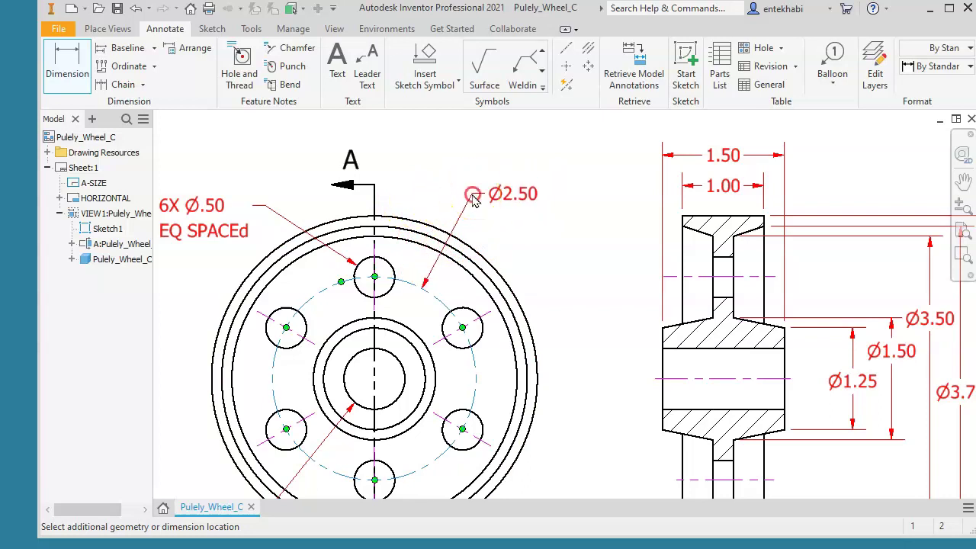
pyautogui.rightClick(466, 193)
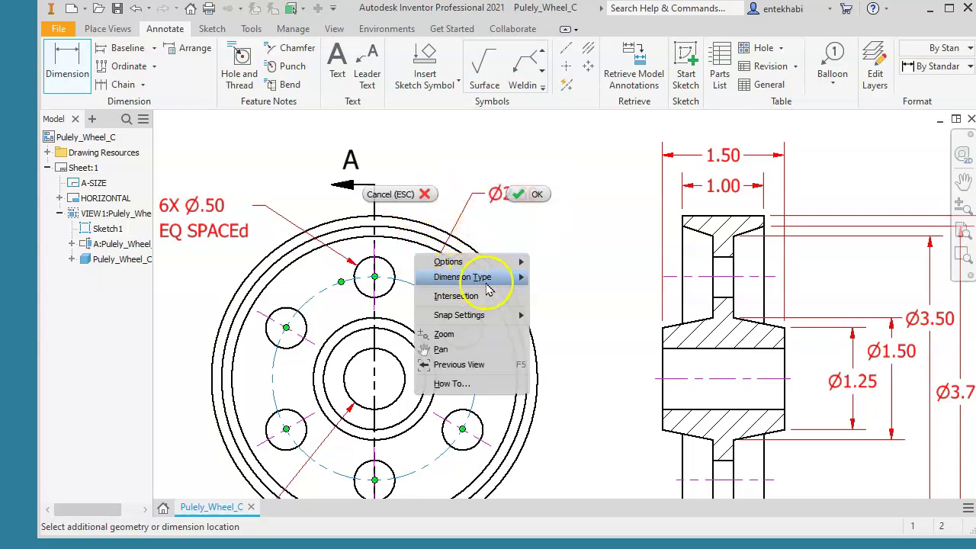
pyautogui.moveTo(488, 290)
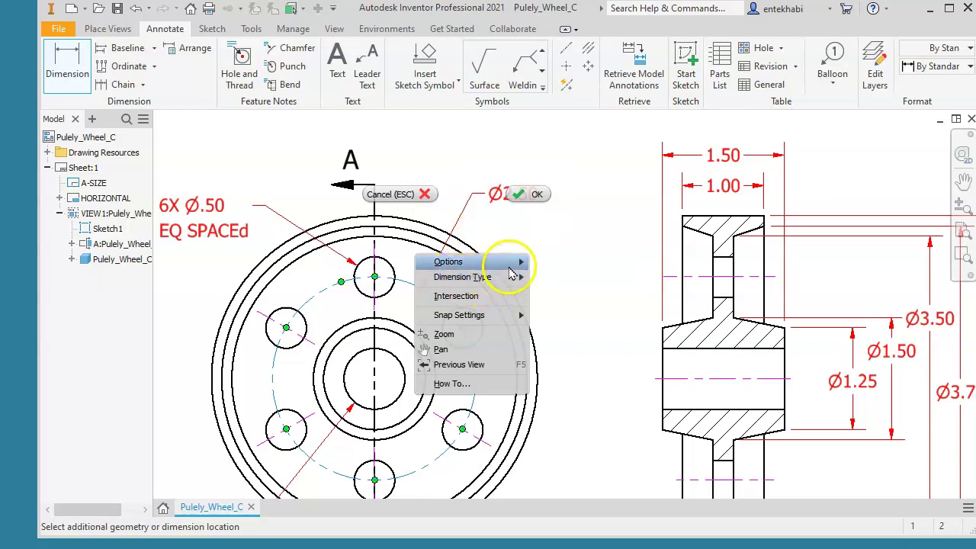
pyautogui.moveTo(511, 268)
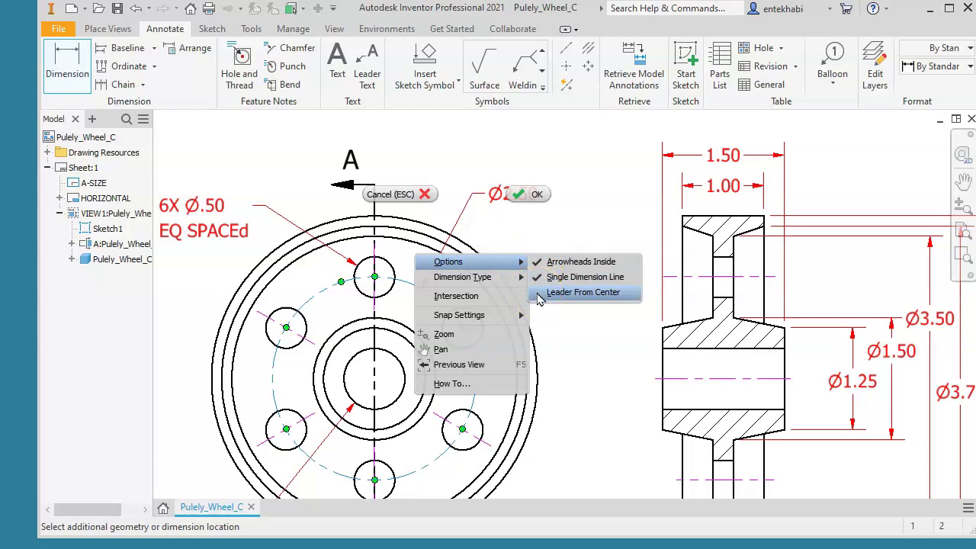
pyautogui.click(579, 293)
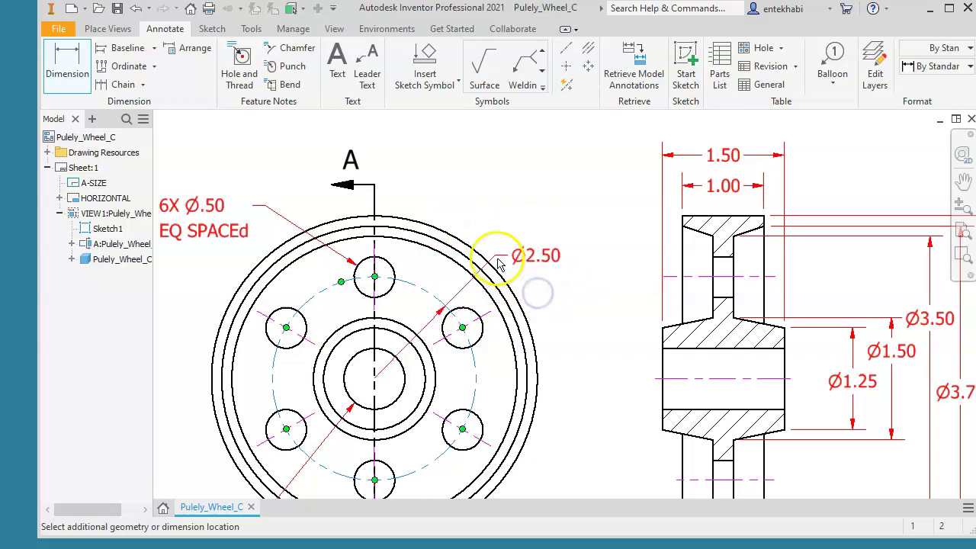
pyautogui.click(442, 260)
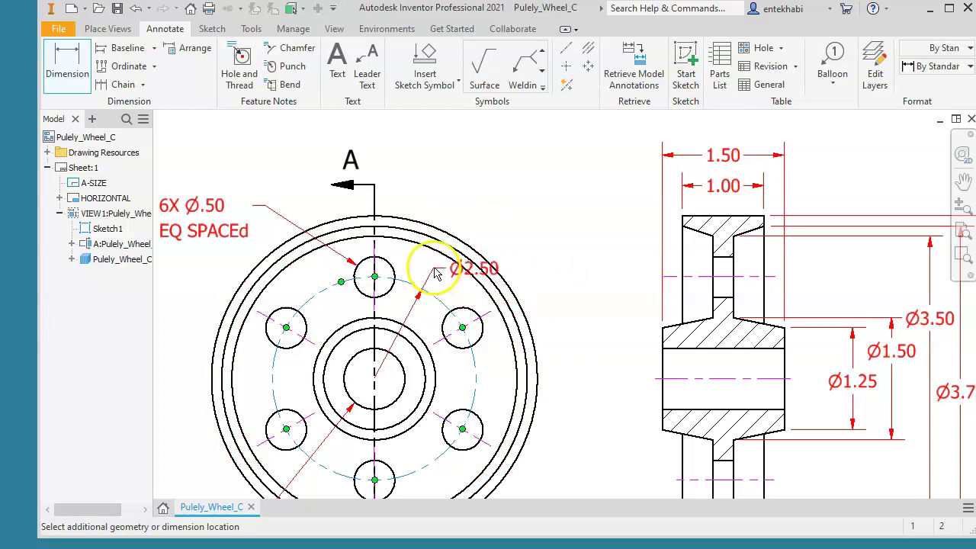
# - Turn off Single Dimension Line for the bolt-circle diameter dimension and place it outside the wheel at its upper right
pyautogui.rightClick(470, 200)
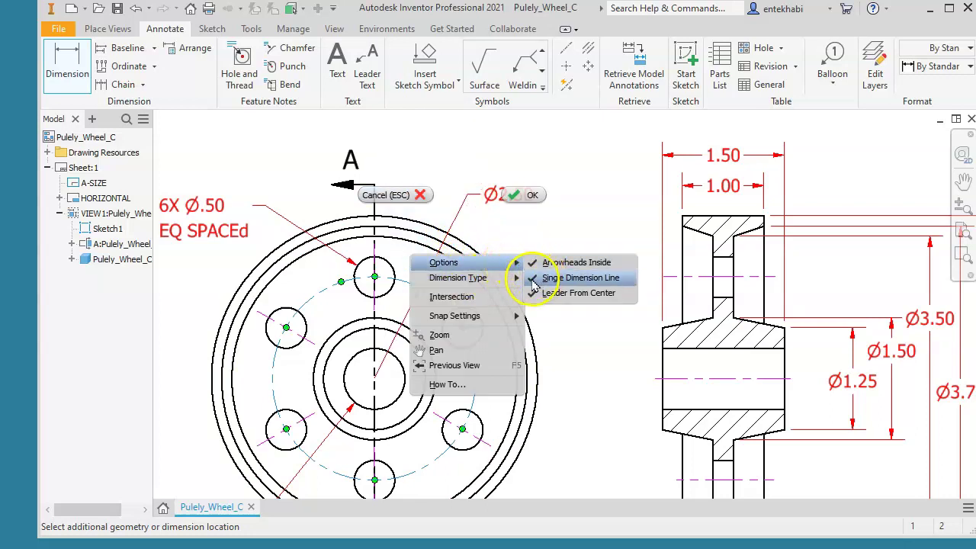
pyautogui.click(532, 279)
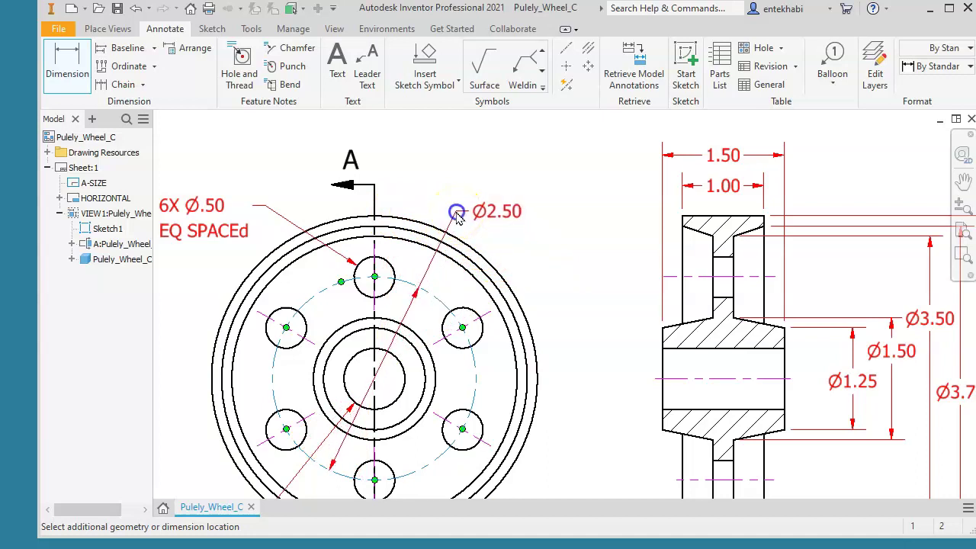
pyautogui.click(456, 214)
pyautogui.click(517, 432)
# - Move the central bore's diameter dimension to the lower right outside the wheel in the circular view
pyautogui.moveTo(449, 377); pyautogui.dragTo(460, 209, button='middle')
pyautogui.scroll(-1, 460, 208)
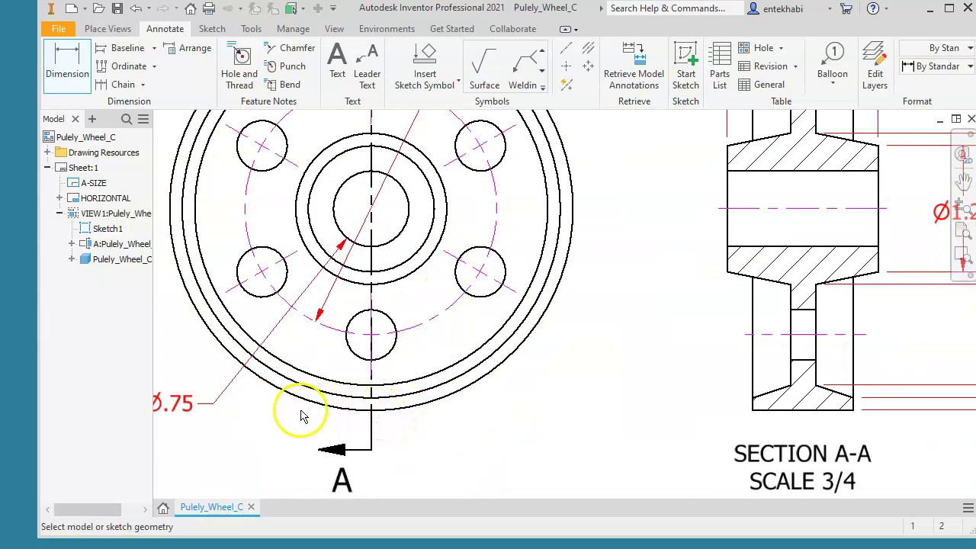
pyautogui.click(257, 433)
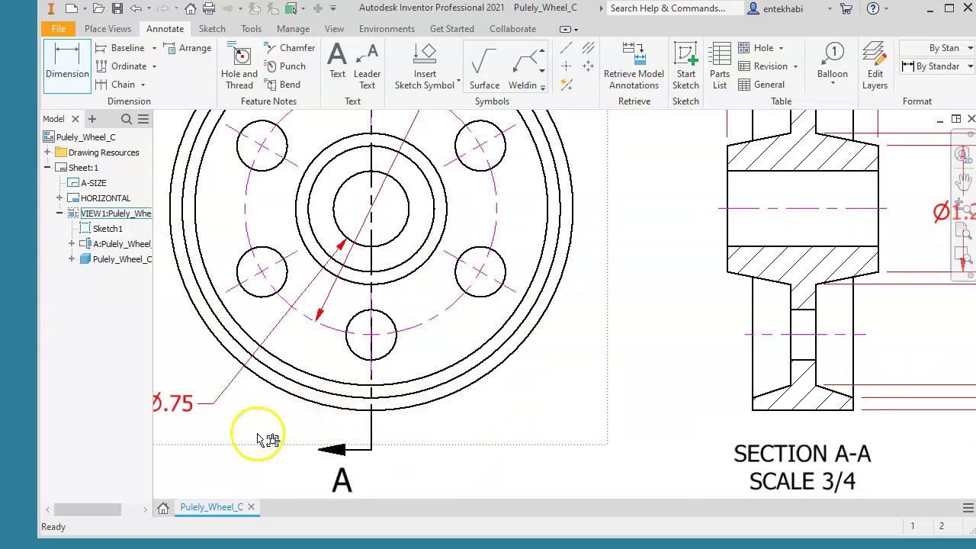
pyautogui.moveTo(210, 419); pyautogui.dragTo(490, 431)
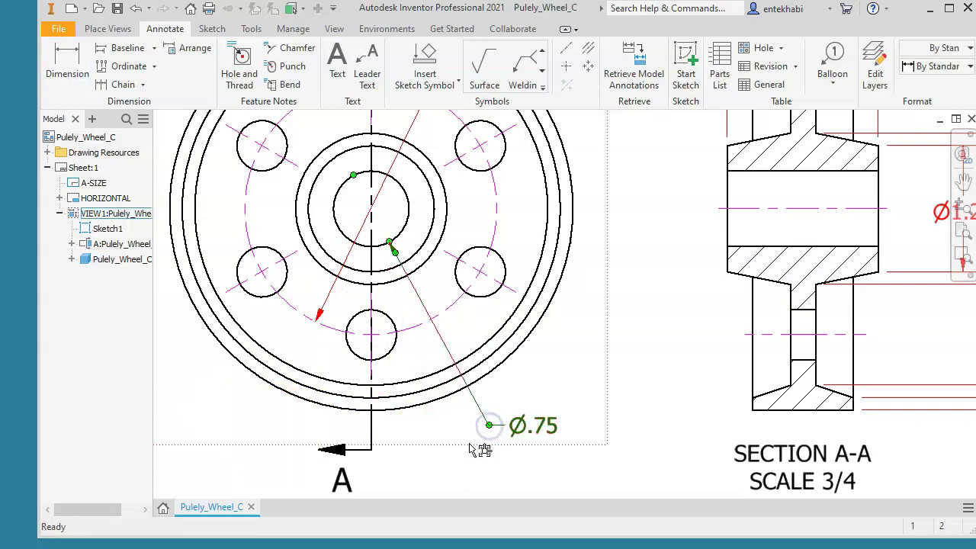
pyautogui.scroll(-3, 488, 421)
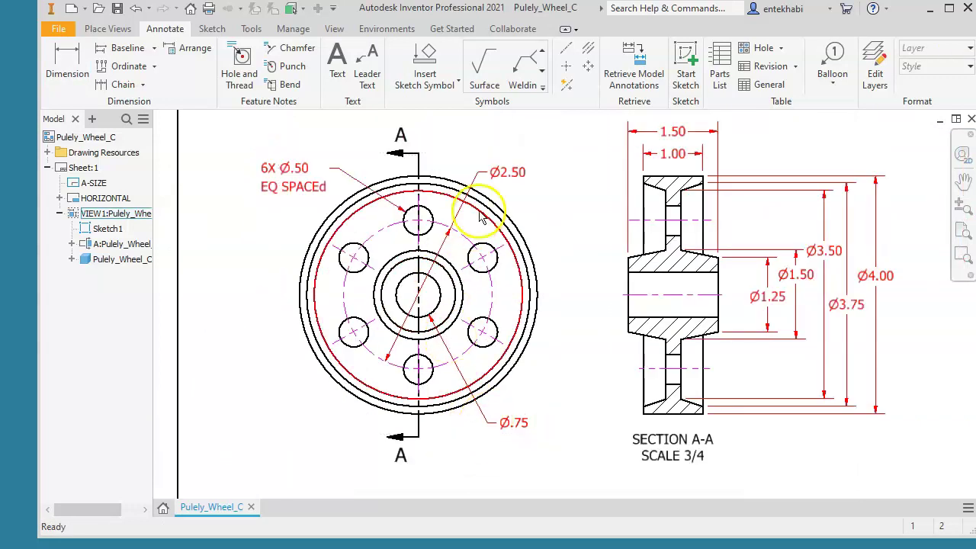